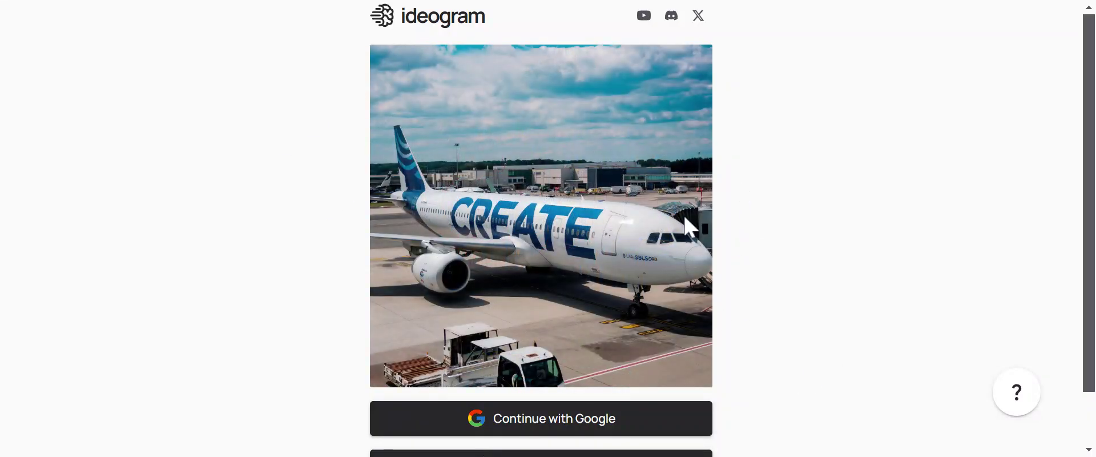
Scroll down the Ideogram sign-in page toward the Continue with Google option.
{"action": "scroll", "coordinate": [593, 308], "scroll_direction": "down", "scroll_amount": 1}
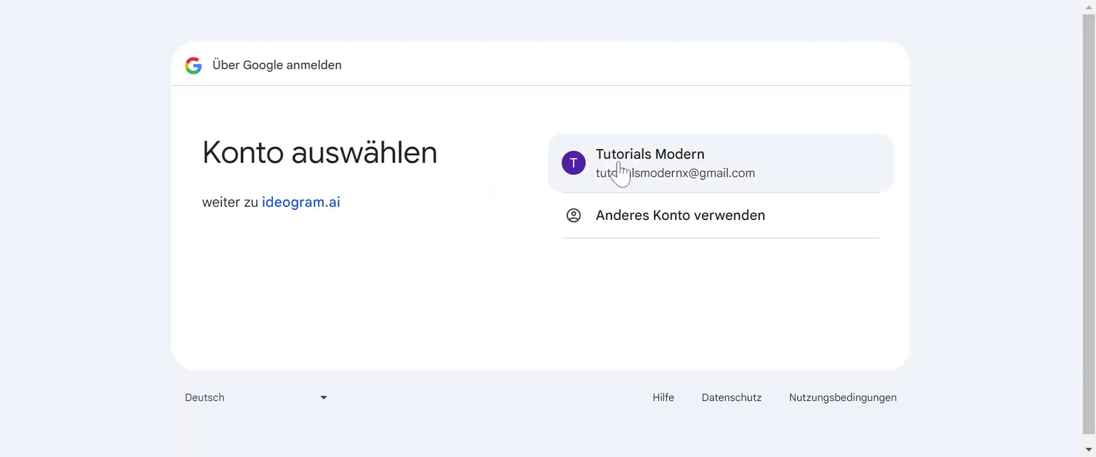
Sign in with the chosen Google account and create the profile with the suggested username.
{"action": "left_click", "coordinate": [619, 171]}
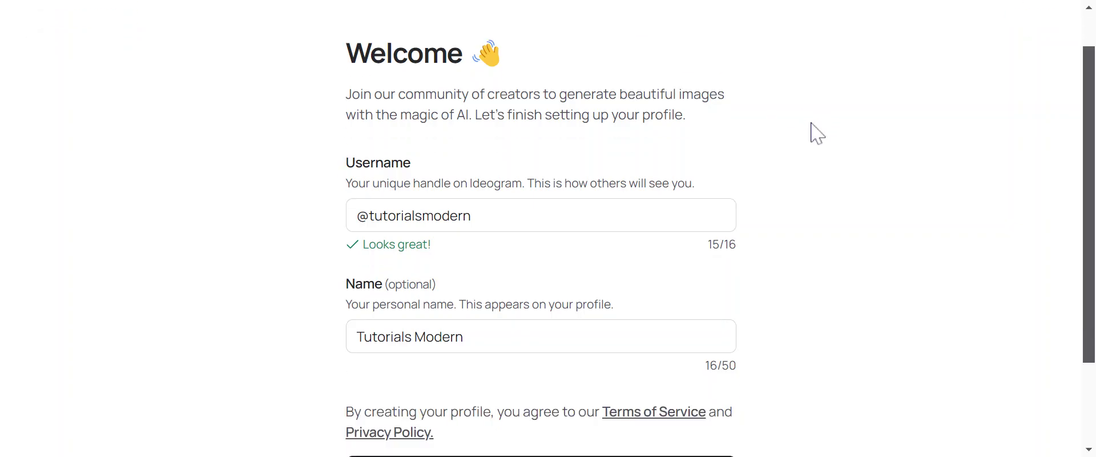
{"action": "double_click", "coordinate": [471, 177]}
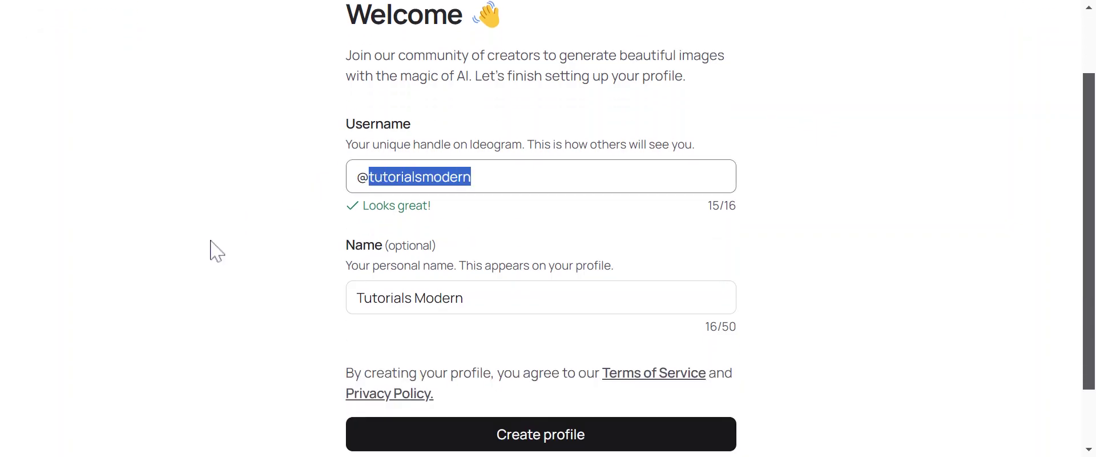
{"action": "left_click", "coordinate": [208, 247]}
{"action": "left_click", "coordinate": [568, 437]}
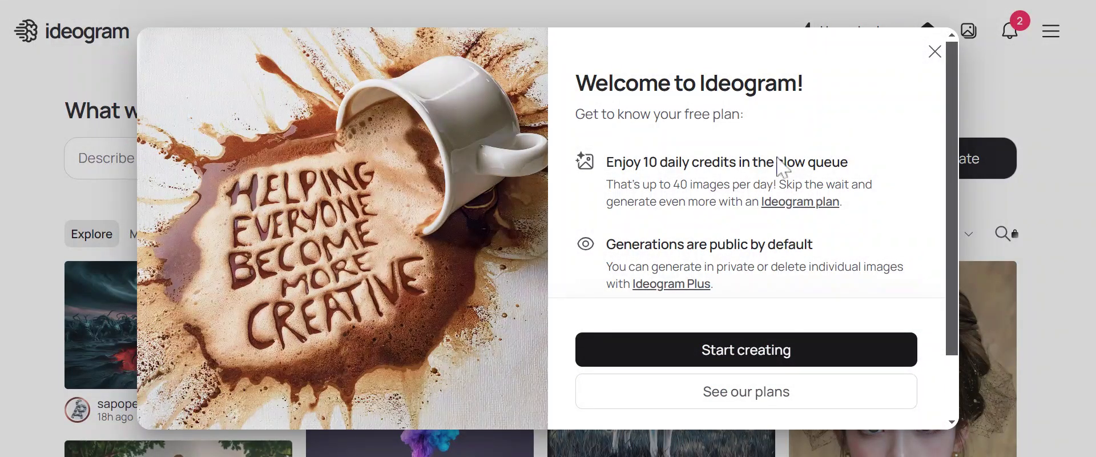
Read the welcome overview's daily credits, public generations and premium features paragraphs.
{"action": "left_click_drag", "start_coordinate": [607, 162], "coordinate": [849, 162]}
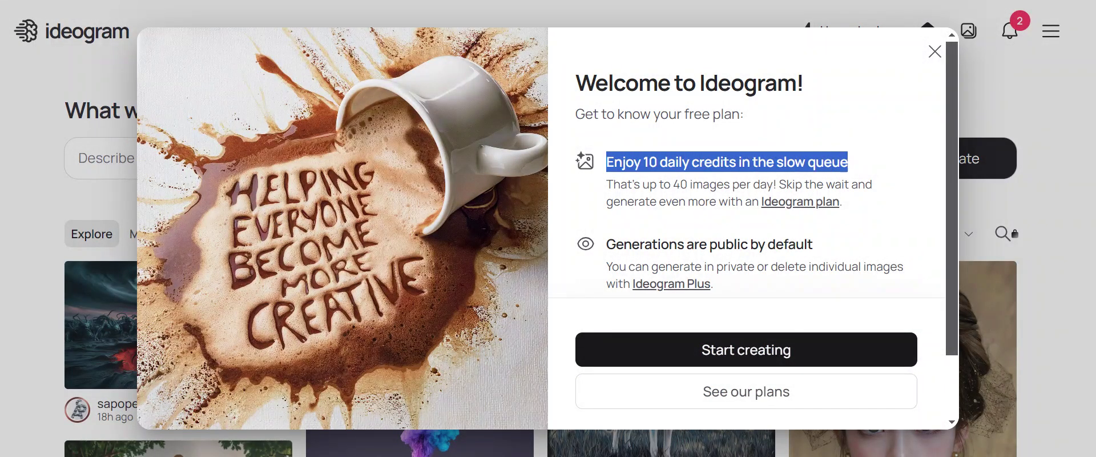
{"action": "left_click", "coordinate": [876, 191]}
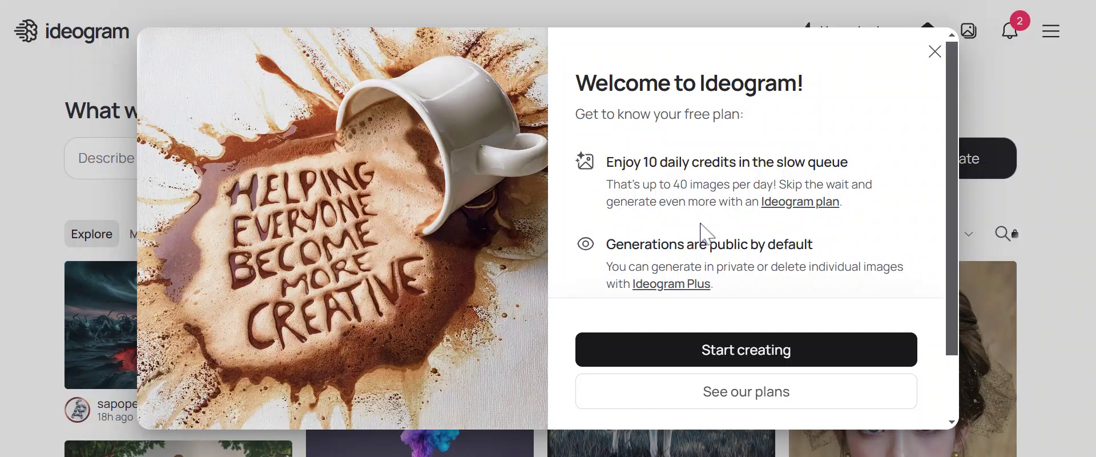
{"action": "scroll", "coordinate": [656, 219], "scroll_direction": "down", "scroll_amount": 2}
{"action": "left_click_drag", "start_coordinate": [819, 175], "coordinate": [604, 167]}
{"action": "left_click", "coordinate": [816, 169]}
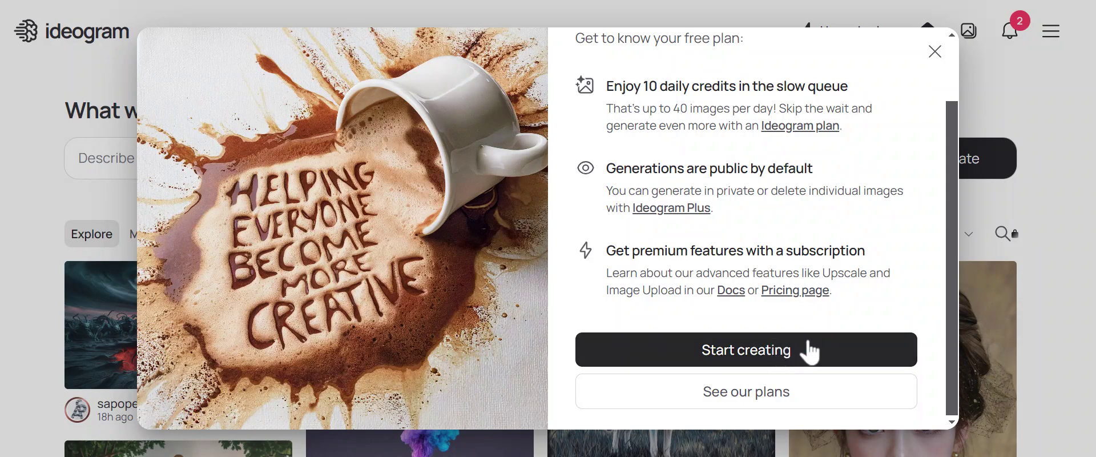
{"action": "left_click_drag", "start_coordinate": [855, 298], "coordinate": [583, 188]}
{"action": "scroll", "coordinate": [585, 188], "scroll_direction": "up", "scroll_amount": 2}
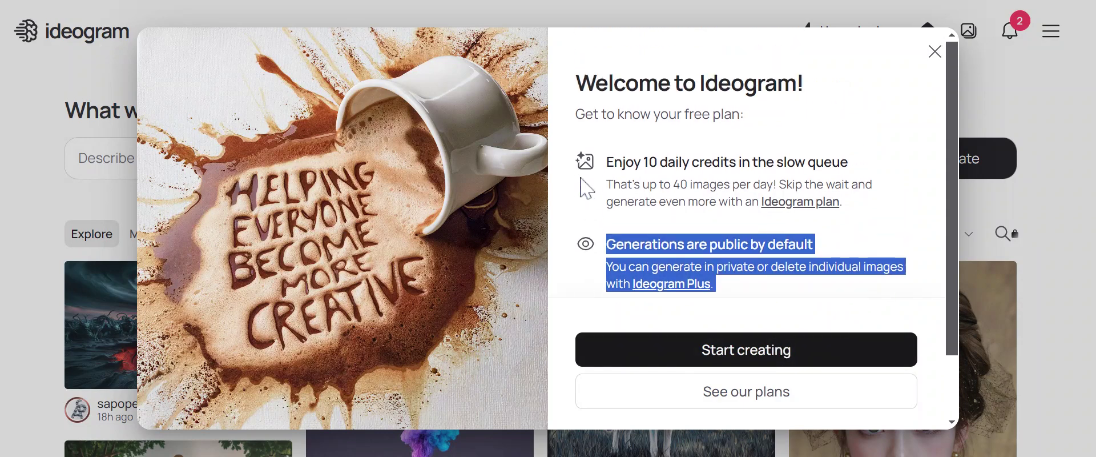
{"action": "left_click", "coordinate": [787, 360]}
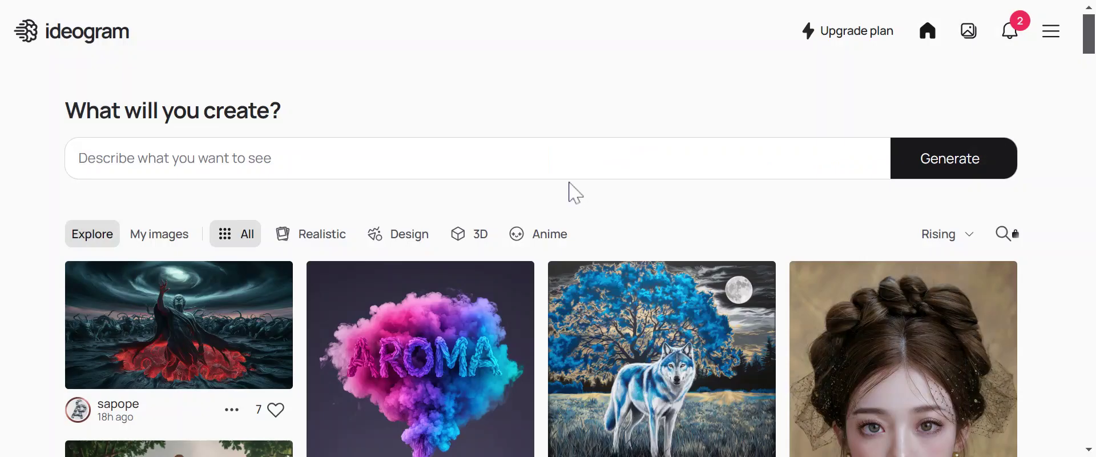
{"action": "scroll", "coordinate": [565, 217], "scroll_direction": "down", "scroll_amount": 3}
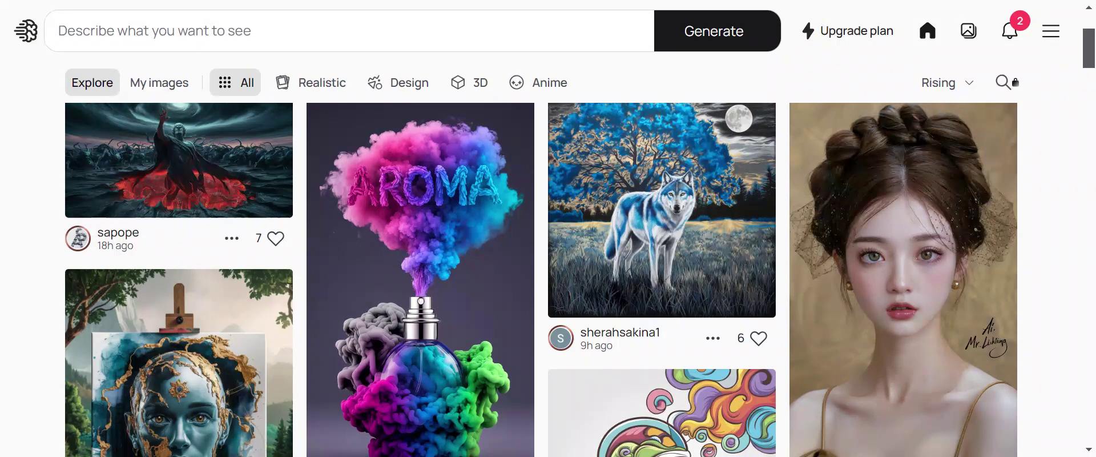
{"action": "scroll", "coordinate": [525, 236], "scroll_direction": "down", "scroll_amount": 6}
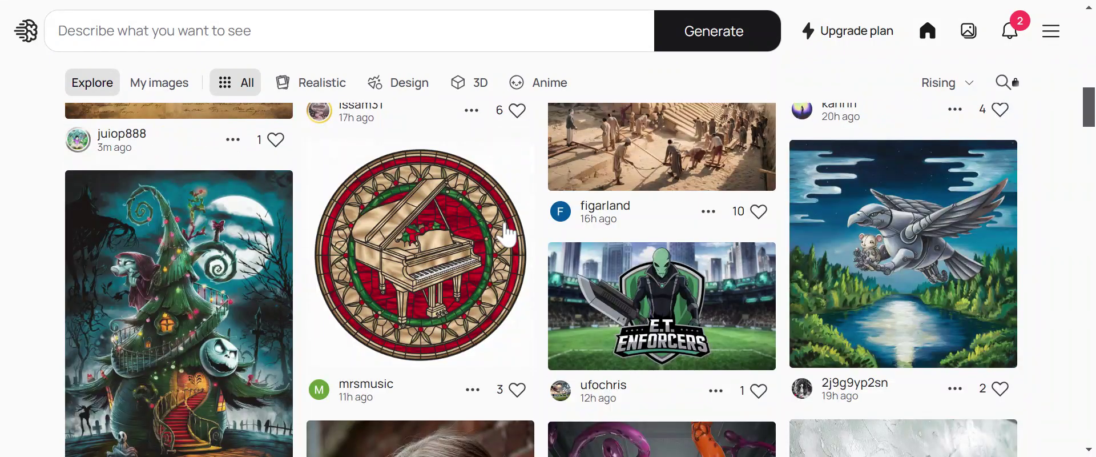
{"action": "scroll", "coordinate": [480, 217], "scroll_direction": "down", "scroll_amount": 5}
{"action": "scroll", "coordinate": [480, 216], "scroll_direction": "down", "scroll_amount": 1}
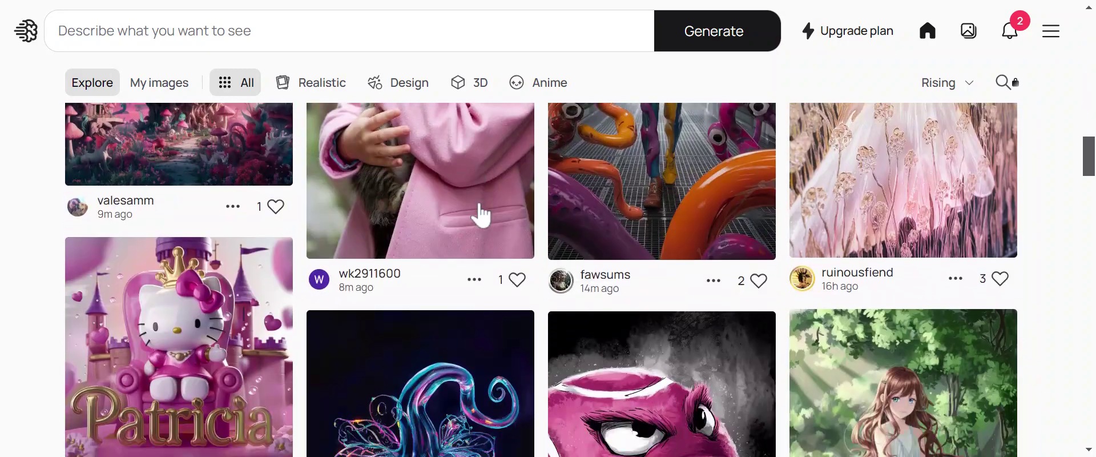
{"action": "scroll", "coordinate": [480, 215], "scroll_direction": "up", "scroll_amount": 4}
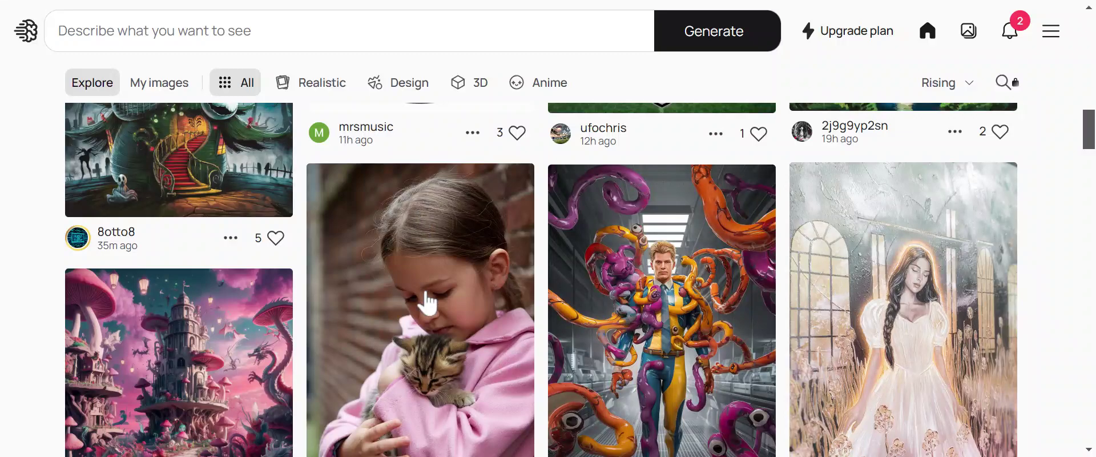
{"action": "scroll", "coordinate": [698, 213], "scroll_direction": "down", "scroll_amount": 3}
{"action": "scroll", "coordinate": [697, 212], "scroll_direction": "up", "scroll_amount": 3}
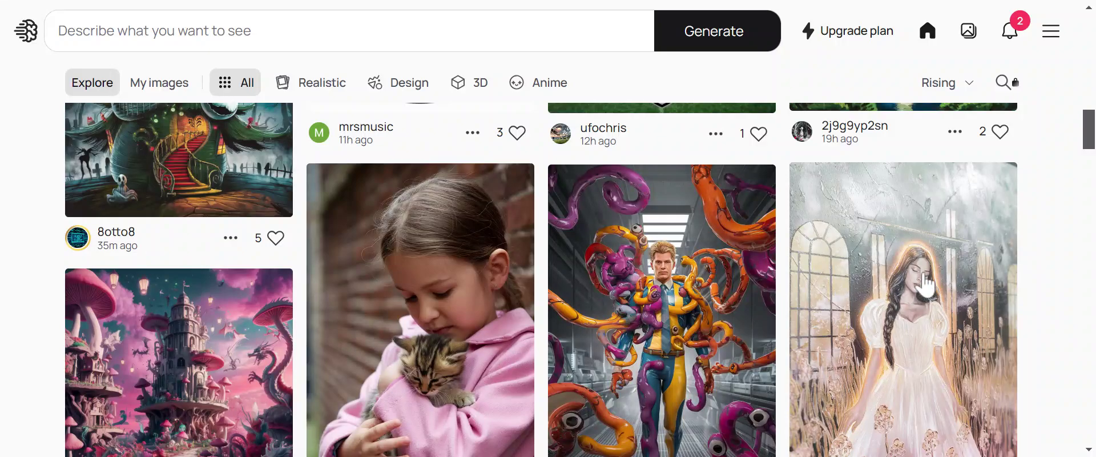
{"action": "scroll", "coordinate": [924, 285], "scroll_direction": "down", "scroll_amount": 1}
{"action": "scroll", "coordinate": [902, 229], "scroll_direction": "up", "scroll_amount": 6}
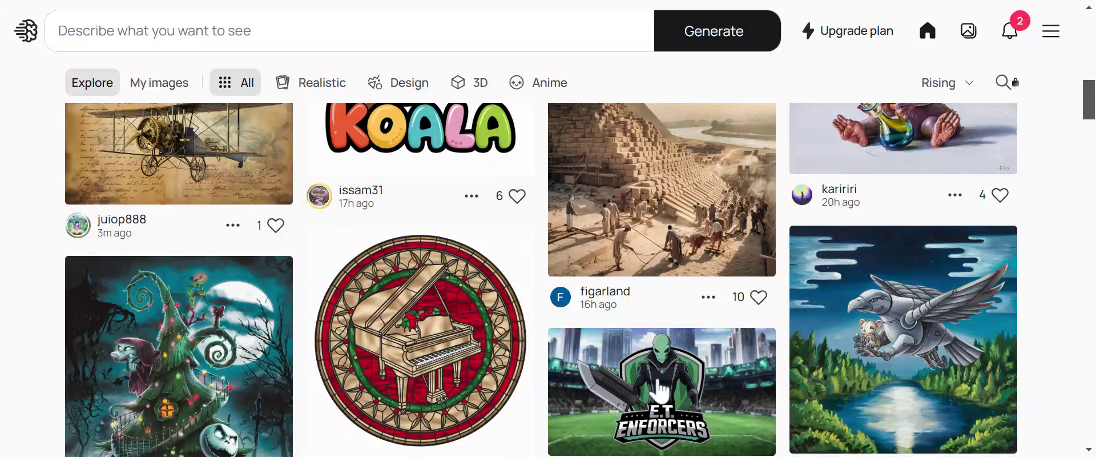
{"action": "scroll", "coordinate": [674, 382], "scroll_direction": "up", "scroll_amount": 1}
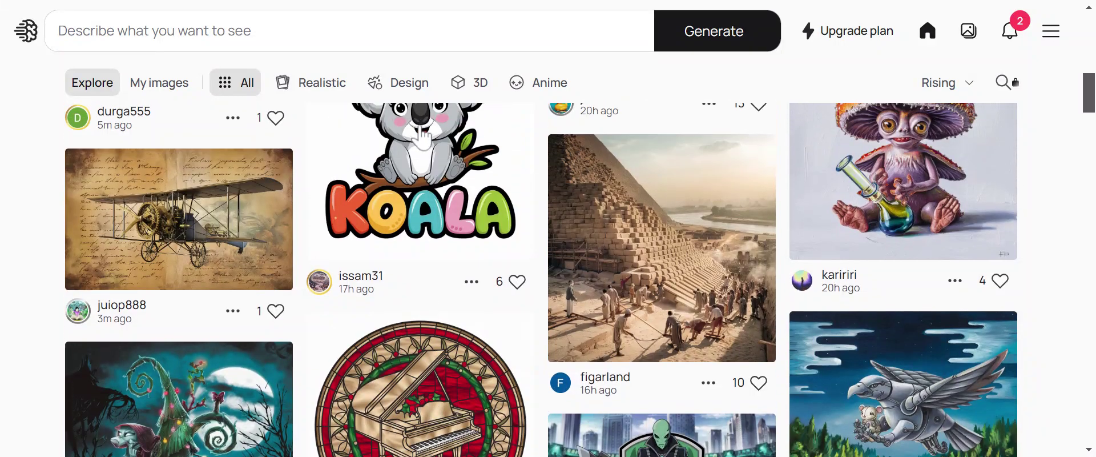
{"action": "scroll", "coordinate": [421, 137], "scroll_direction": "down", "scroll_amount": 2}
{"action": "scroll", "coordinate": [443, 277], "scroll_direction": "up", "scroll_amount": 2}
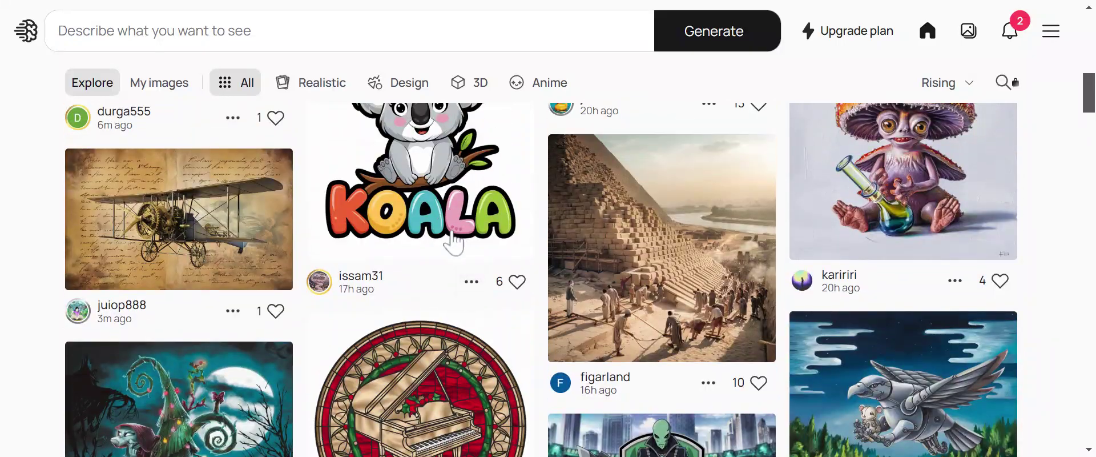
{"action": "scroll", "coordinate": [416, 228], "scroll_direction": "up", "scroll_amount": 3}
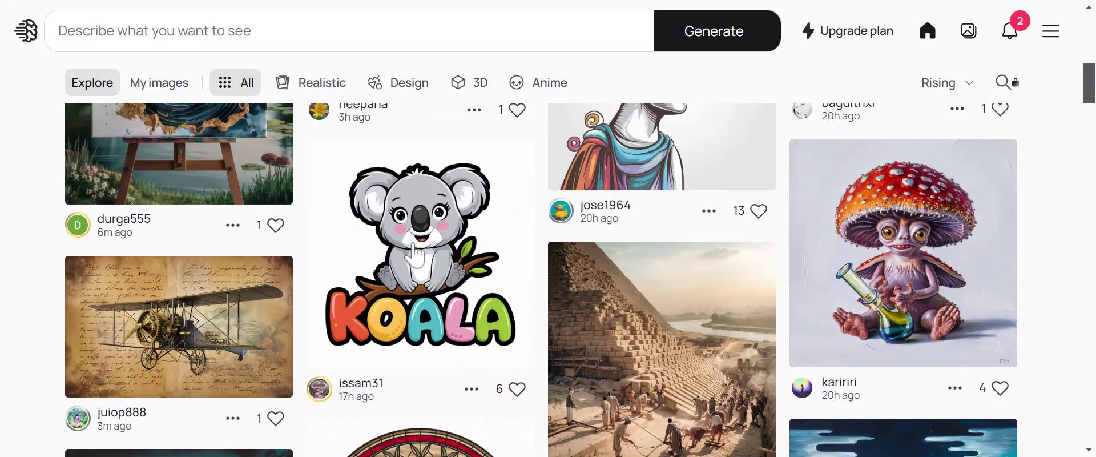
{"action": "scroll", "coordinate": [417, 246], "scroll_direction": "up", "scroll_amount": 3}
{"action": "scroll", "coordinate": [423, 239], "scroll_direction": "down", "scroll_amount": 1}
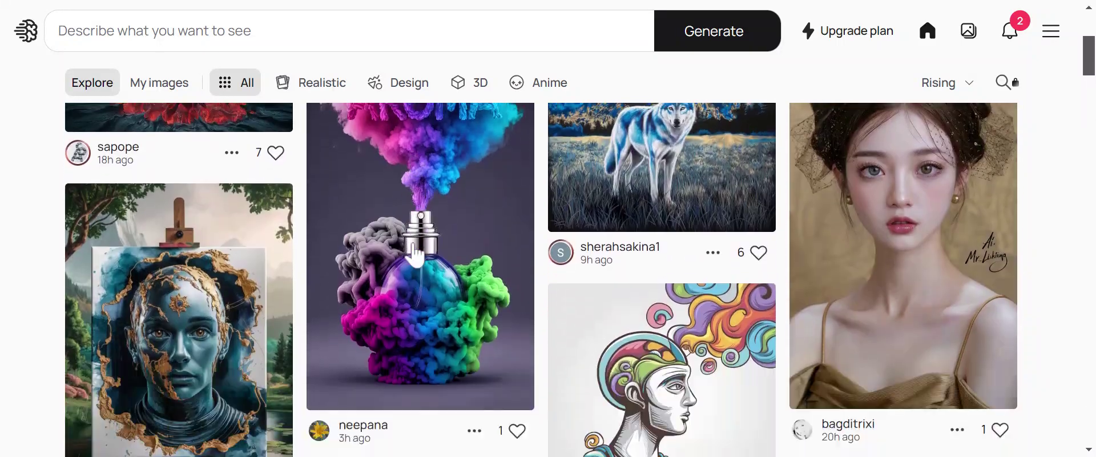
{"action": "scroll", "coordinate": [458, 228], "scroll_direction": "up", "scroll_amount": 1}
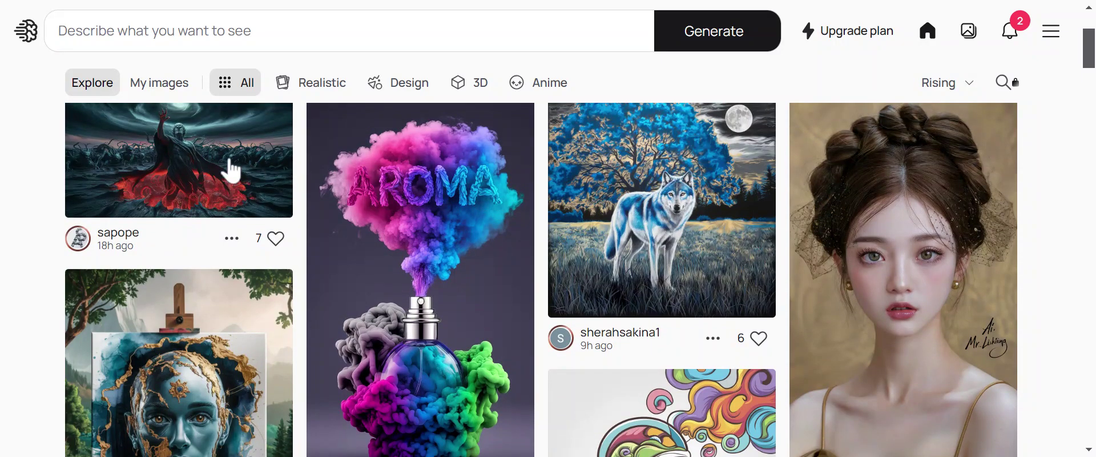
{"action": "scroll", "coordinate": [278, 157], "scroll_direction": "down", "scroll_amount": 10}
{"action": "scroll", "coordinate": [278, 157], "scroll_direction": "down", "scroll_amount": 6}
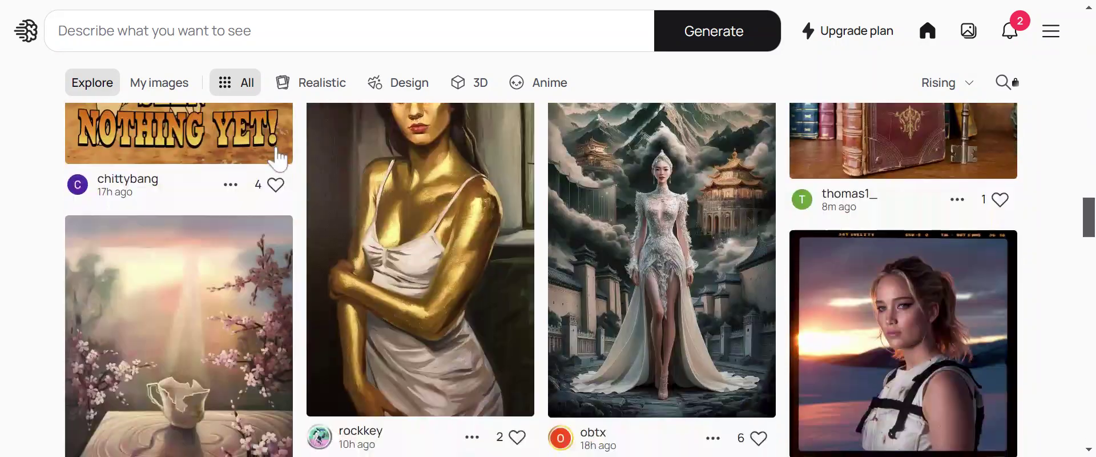
{"action": "scroll", "coordinate": [240, 189], "scroll_direction": "up", "scroll_amount": 4}
{"action": "scroll", "coordinate": [243, 188], "scroll_direction": "down", "scroll_amount": 5}
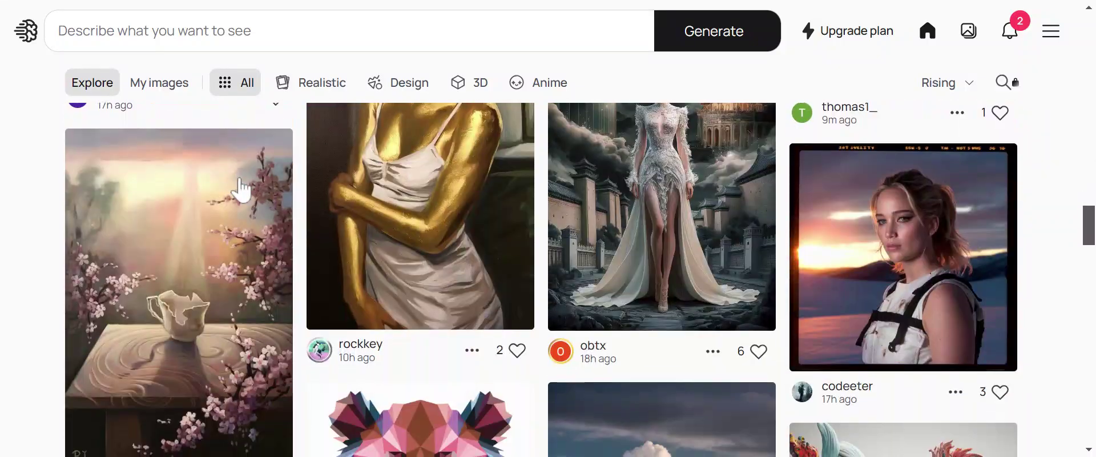
{"action": "scroll", "coordinate": [241, 188], "scroll_direction": "down", "scroll_amount": 10}
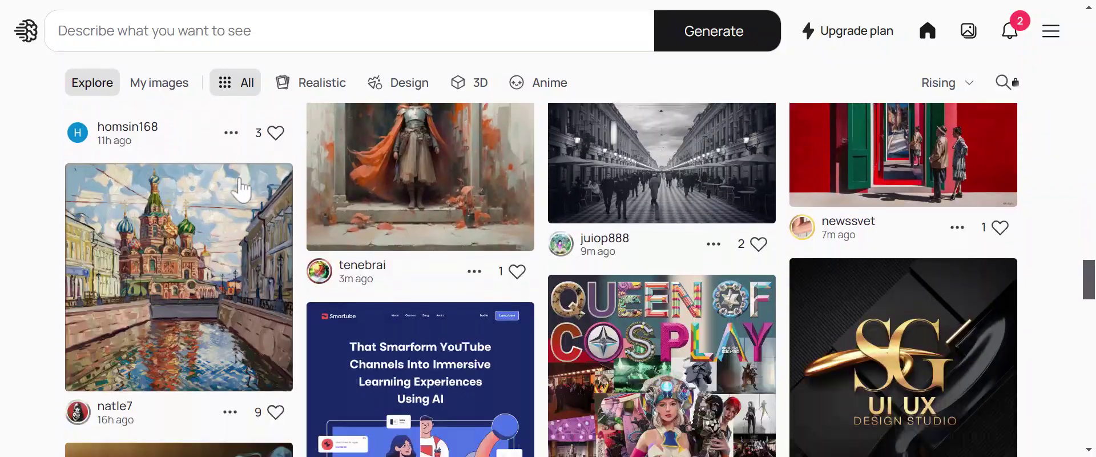
{"action": "scroll", "coordinate": [241, 188], "scroll_direction": "down", "scroll_amount": 4}
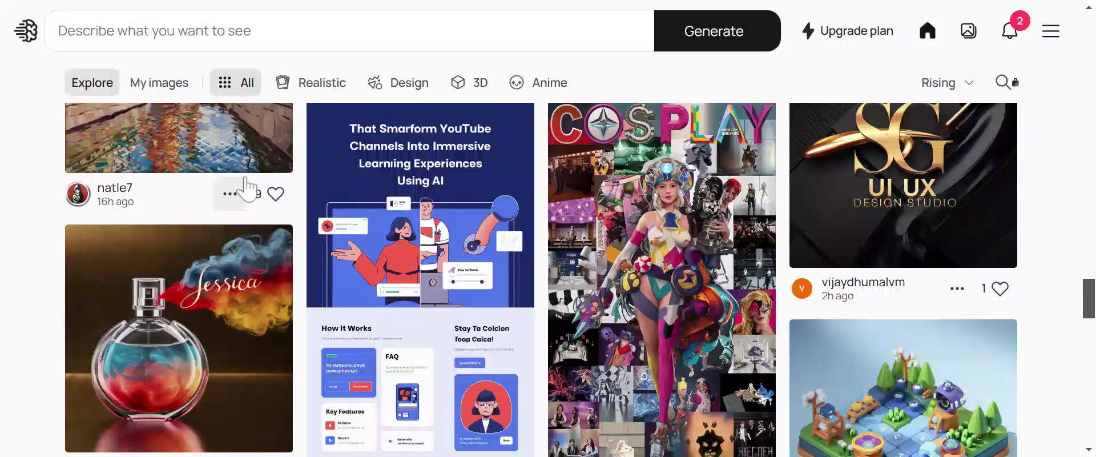
{"action": "scroll", "coordinate": [428, 213], "scroll_direction": "down", "scroll_amount": 3}
{"action": "scroll", "coordinate": [676, 186], "scroll_direction": "up", "scroll_amount": 4}
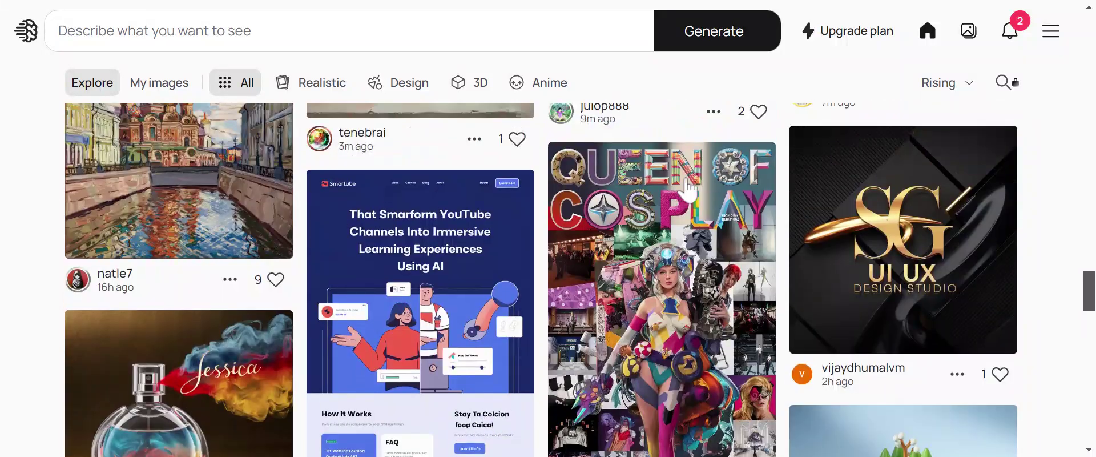
{"action": "scroll", "coordinate": [689, 190], "scroll_direction": "down", "scroll_amount": 4}
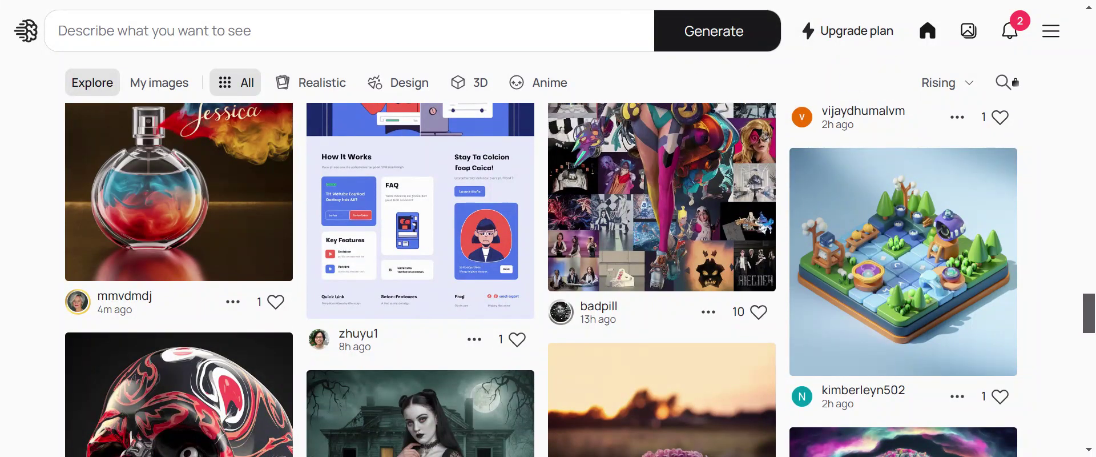
Set aspect ratio to 16:9, keep visibility Public after declining the upsell, and view model versions.
{"action": "left_click", "coordinate": [371, 31]}
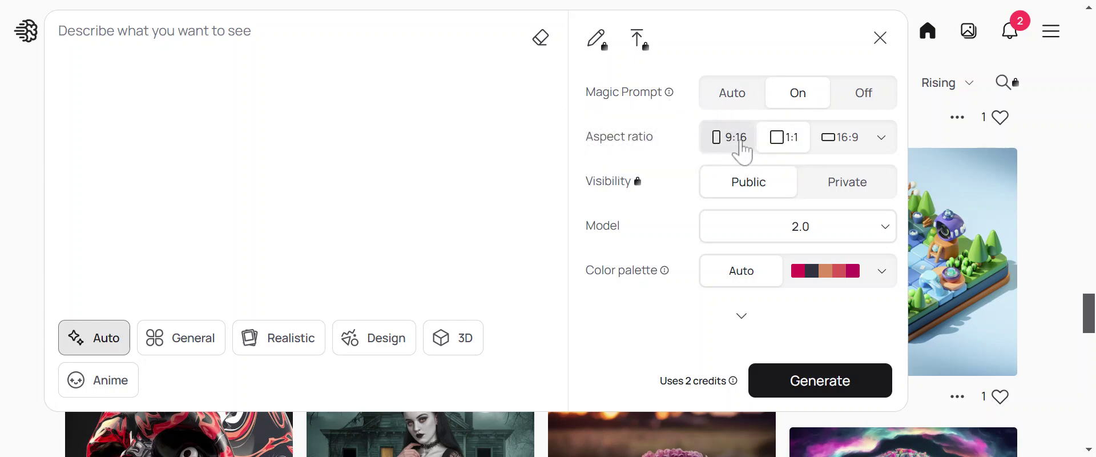
{"action": "left_click", "coordinate": [853, 147]}
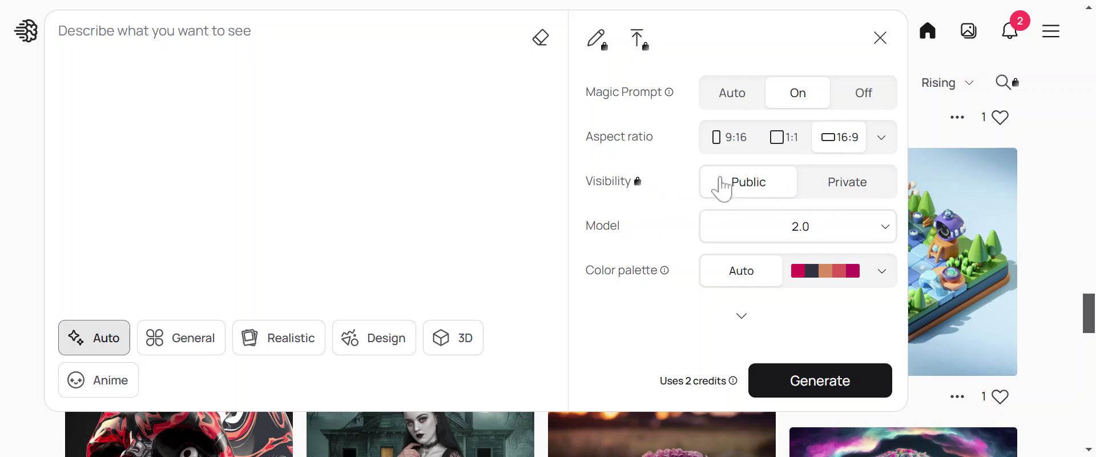
{"action": "left_click", "coordinate": [818, 195]}
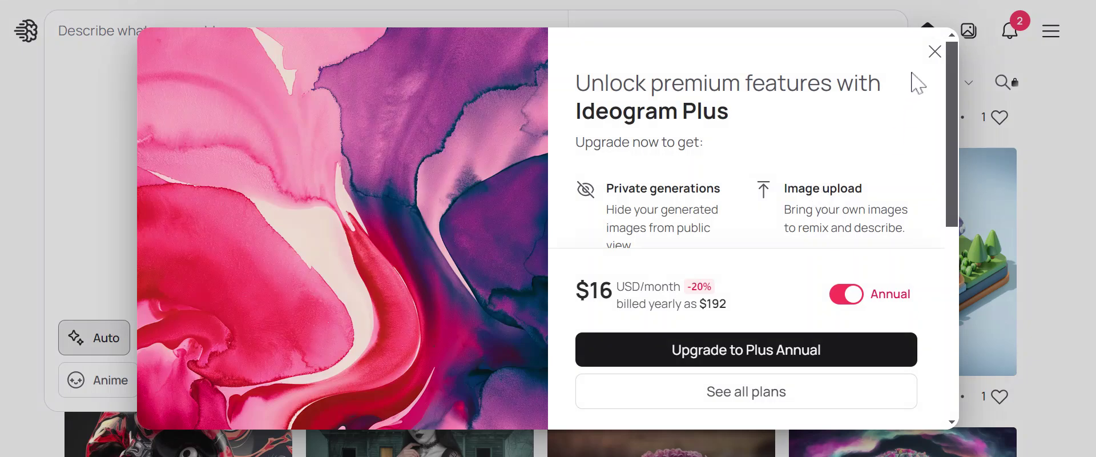
{"action": "left_click", "coordinate": [932, 49]}
{"action": "left_click", "coordinate": [764, 237]}
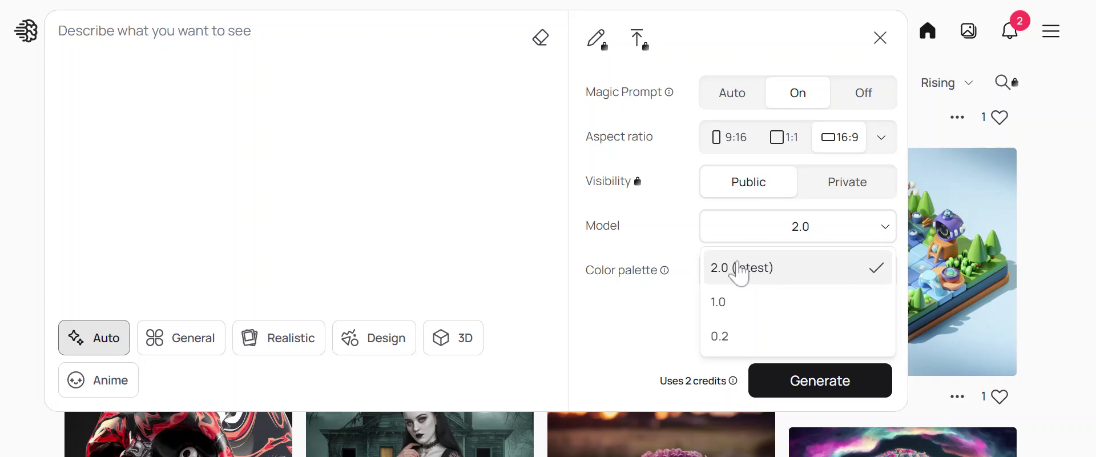
Keep model 2.0 and choose the Ultramarine color palette.
{"action": "left_click", "coordinate": [666, 237]}
{"action": "mouse_move", "coordinate": [780, 330]}
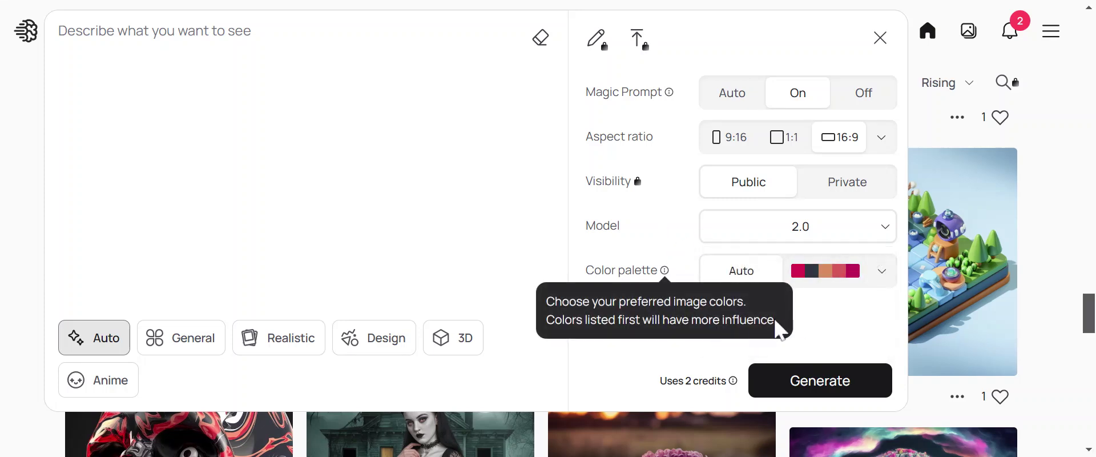
{"action": "left_click", "coordinate": [879, 280]}
{"action": "scroll", "coordinate": [759, 301], "scroll_direction": "down", "scroll_amount": 1}
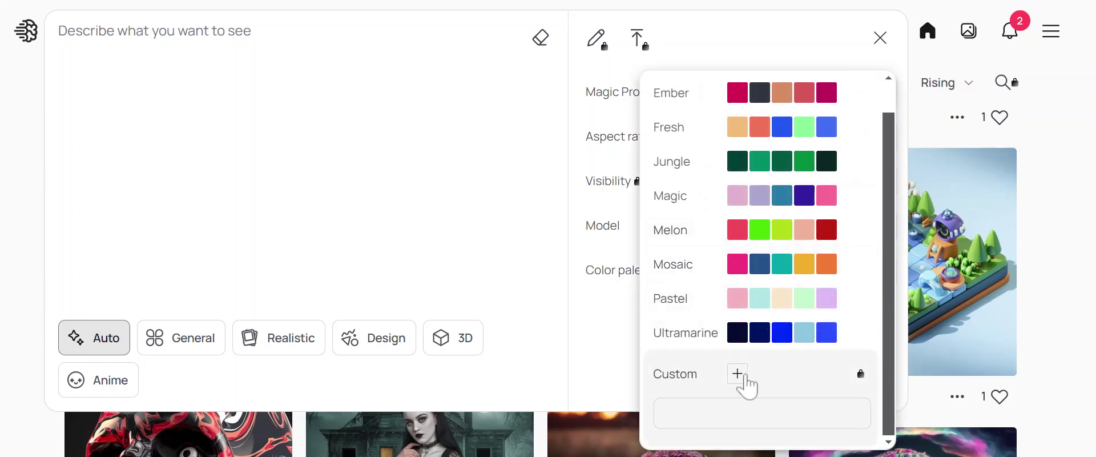
{"action": "left_click", "coordinate": [697, 347]}
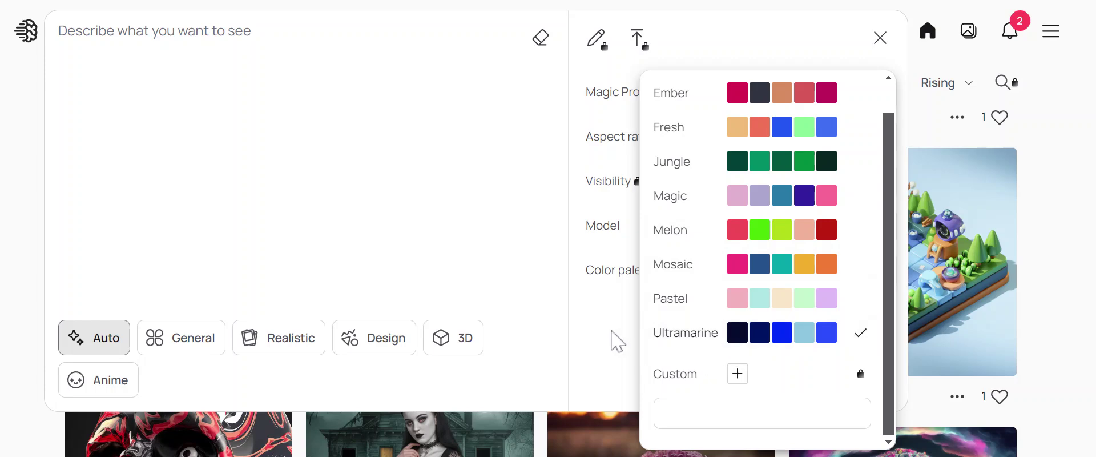
{"action": "left_click", "coordinate": [615, 337]}
Expand the extra settings, leaving Rendering on Default and seed on Auto.
{"action": "left_click", "coordinate": [741, 315]}
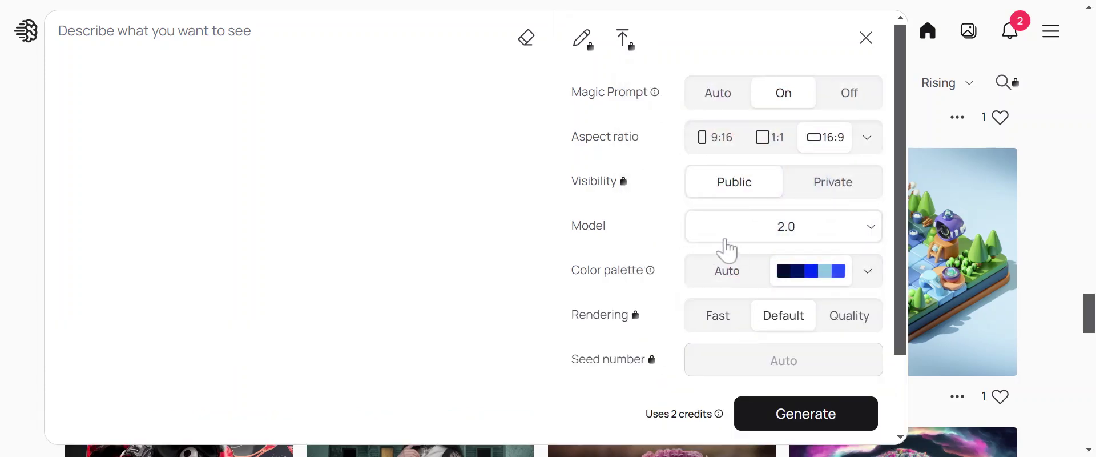
{"action": "scroll", "coordinate": [810, 301], "scroll_direction": "down", "scroll_amount": 2}
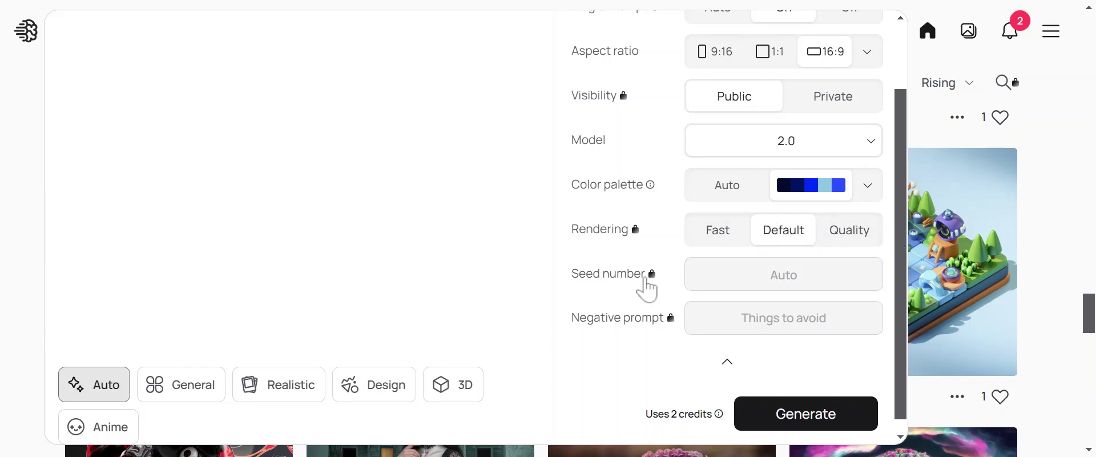
{"action": "scroll", "coordinate": [783, 318], "scroll_direction": "up", "scroll_amount": 2}
{"action": "scroll", "coordinate": [695, 262], "scroll_direction": "down", "scroll_amount": 2}
{"action": "scroll", "coordinate": [690, 223], "scroll_direction": "up", "scroll_amount": 3}
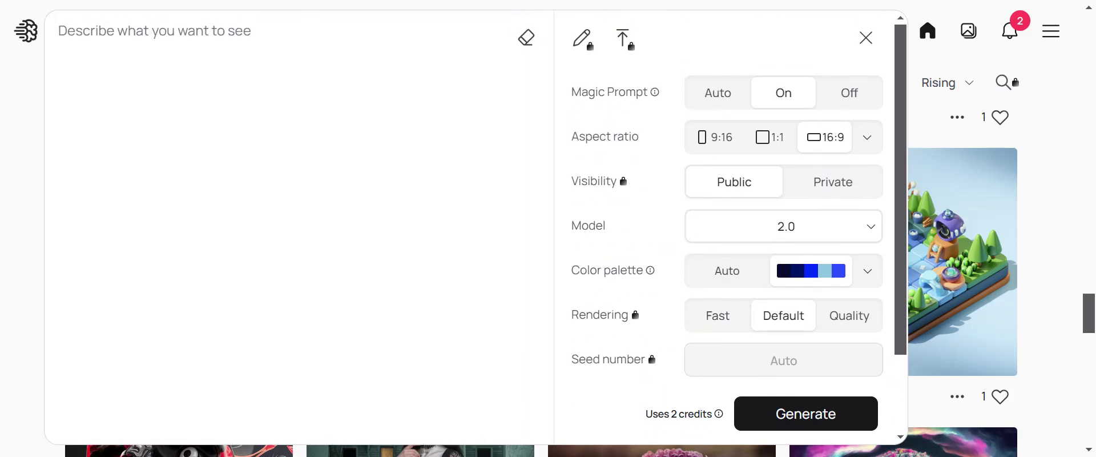
Enter a stunning 'how to use ideogram' YouTube thumbnail prompt for the AI tutorial channel and generate.
{"action": "type", "text": "A stunning"}
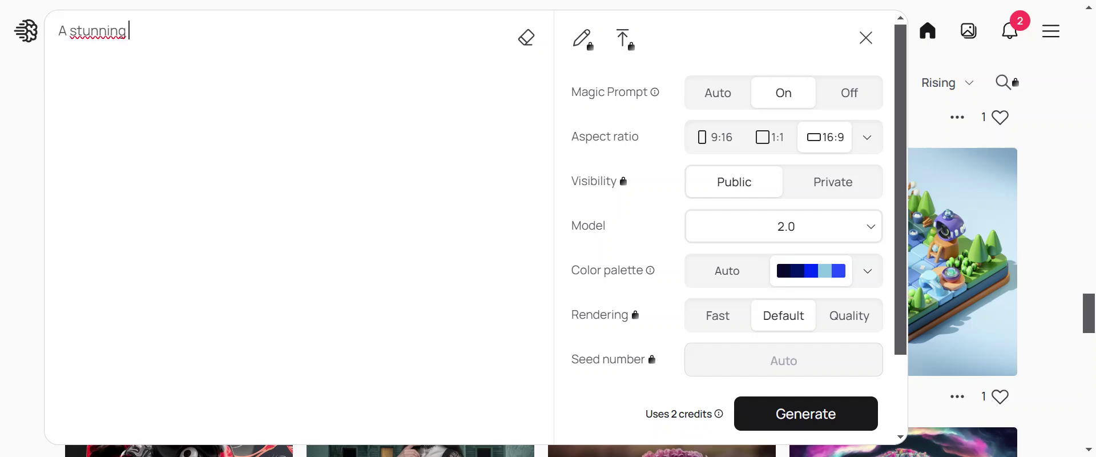
{"action": "type", "text": " youtube thumbnail"}
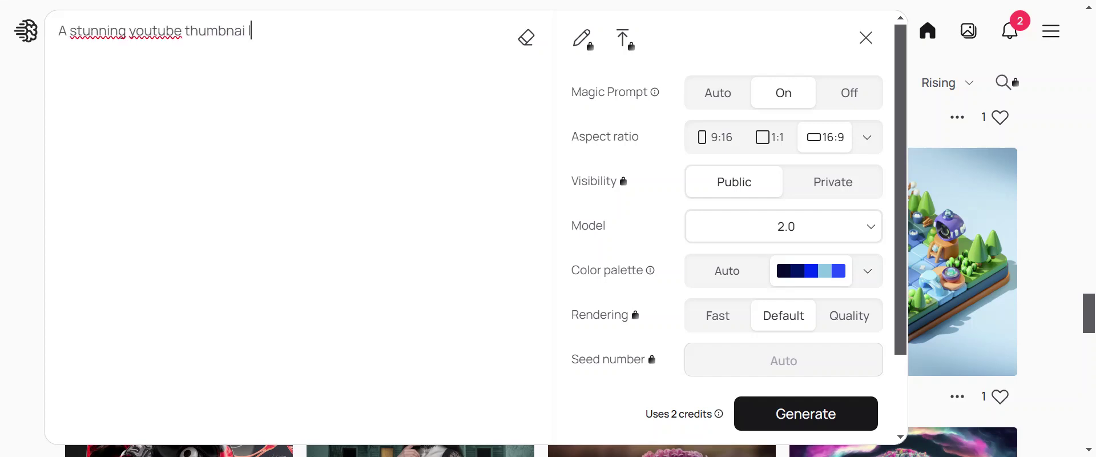
{"action": "key", "text": "BackSpace"}
{"action": "key", "text": "BackSpace"}
{"action": "key", "text": "BackSpace"}
{"action": "key", "text": "BackSpace"}
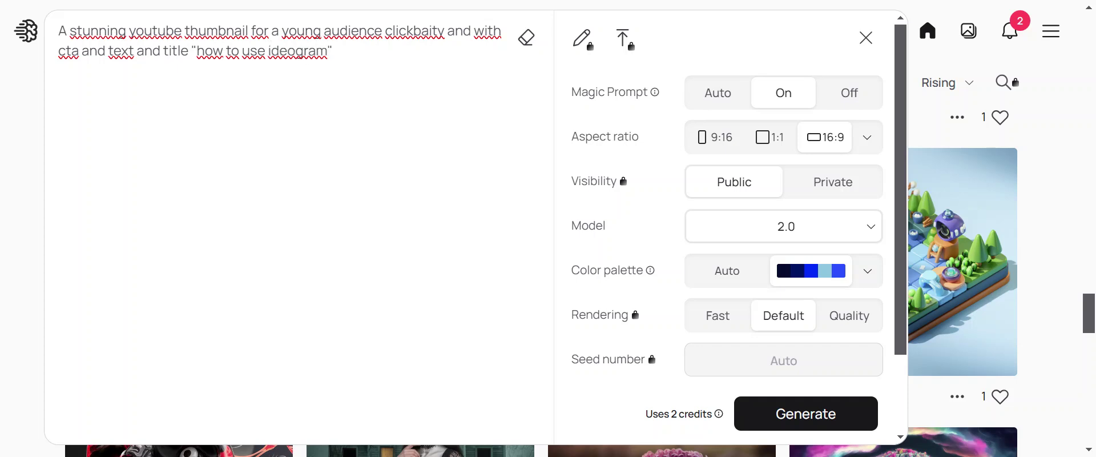
{"action": "left_click", "coordinate": [798, 426]}
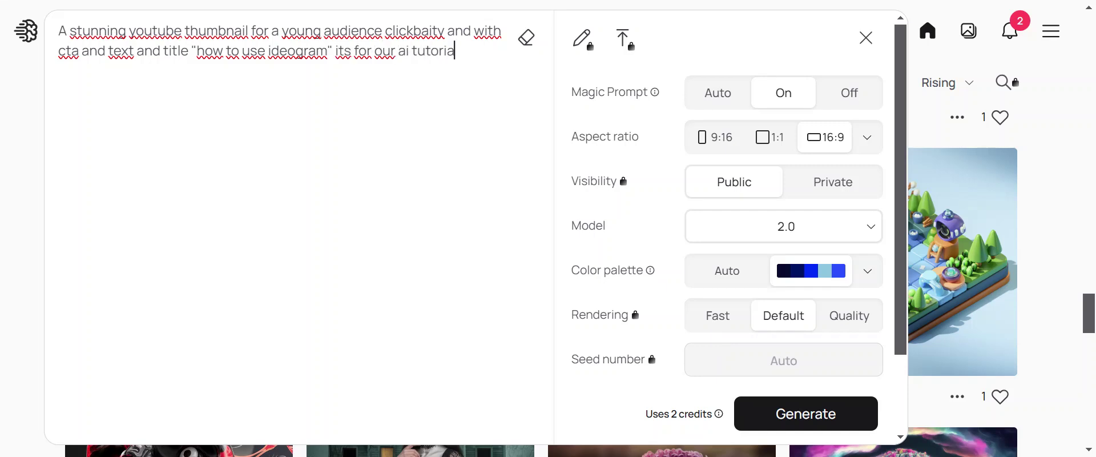
{"action": "type", "text": "nel"}
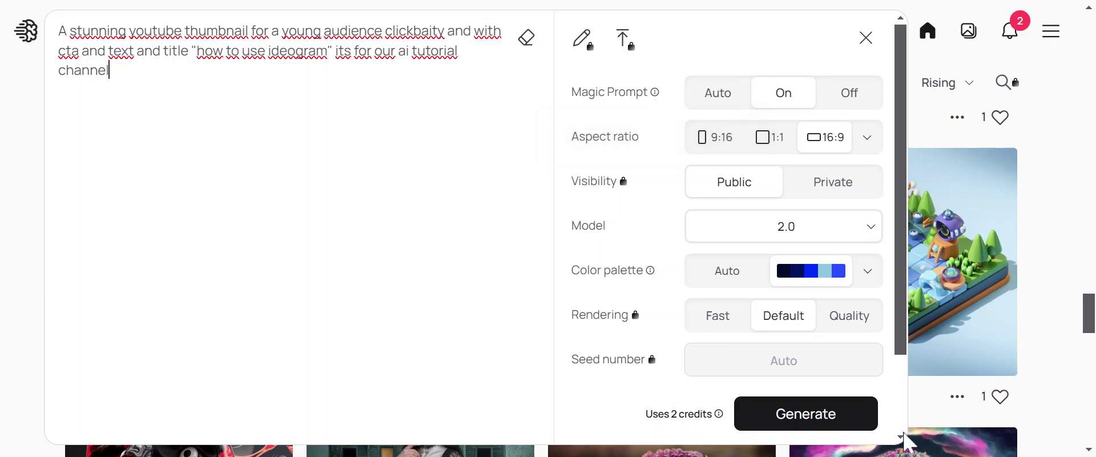
{"action": "left_click", "coordinate": [849, 421]}
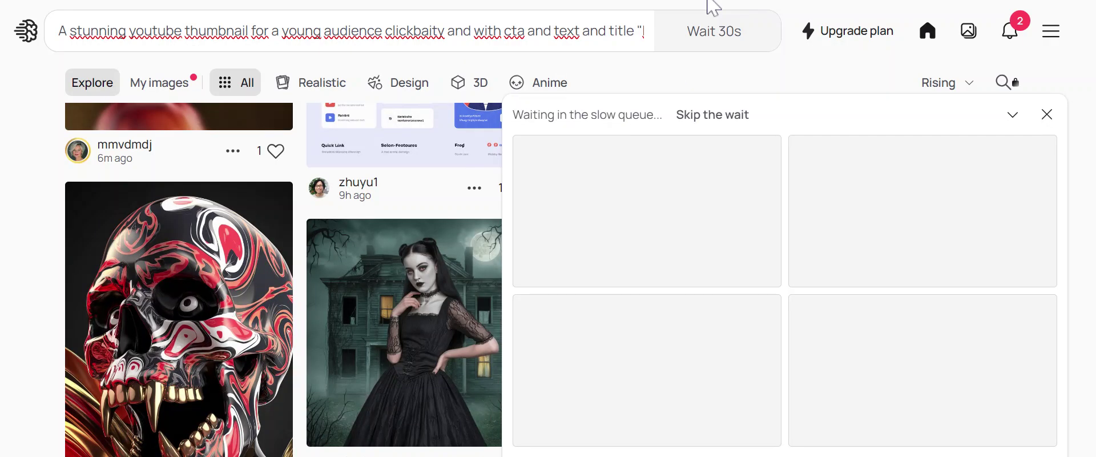
Collapse the generation progress panel and browse the Explore feed until generation completes.
{"action": "scroll", "coordinate": [452, 225], "scroll_direction": "down", "scroll_amount": 5}
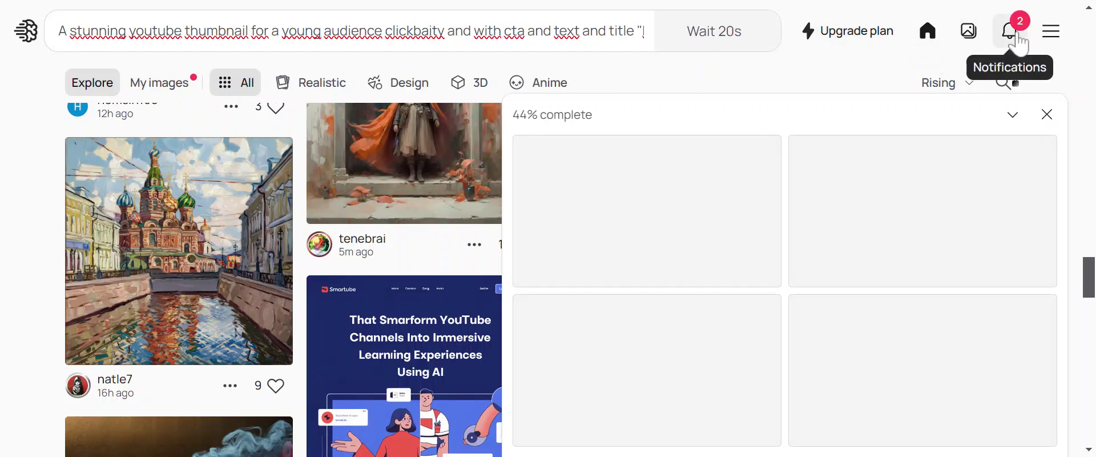
{"action": "left_click", "coordinate": [1011, 116]}
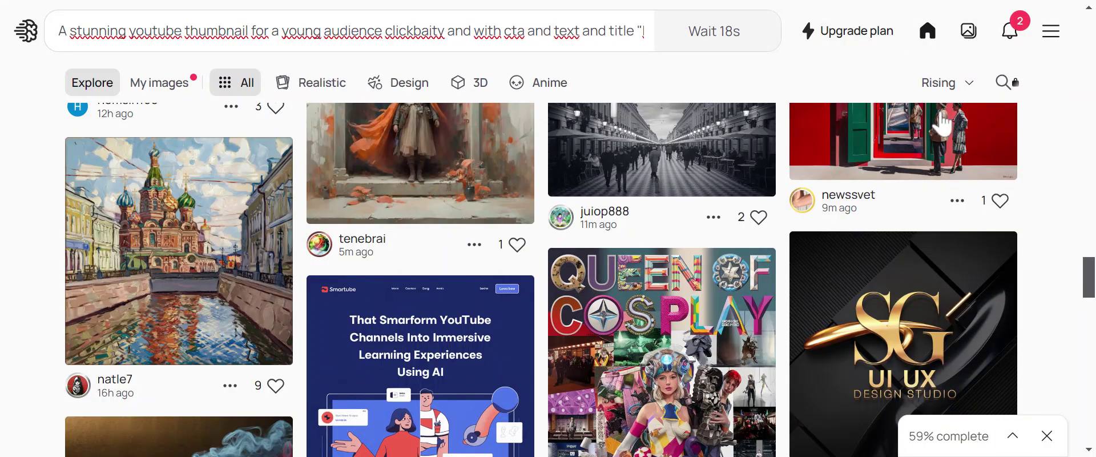
{"action": "scroll", "coordinate": [942, 123], "scroll_direction": "down", "scroll_amount": 8}
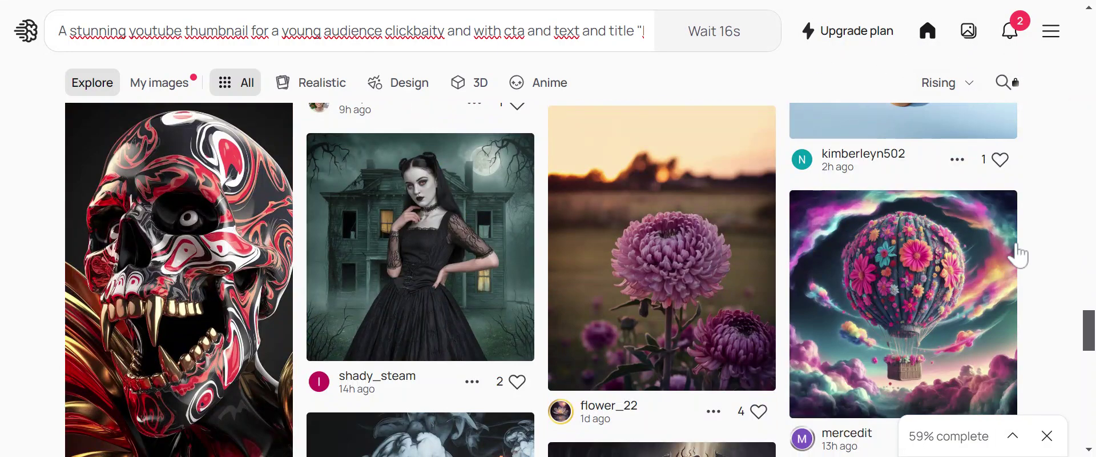
{"action": "scroll", "coordinate": [974, 238], "scroll_direction": "up", "scroll_amount": 1}
{"action": "scroll", "coordinate": [828, 211], "scroll_direction": "down", "scroll_amount": 4}
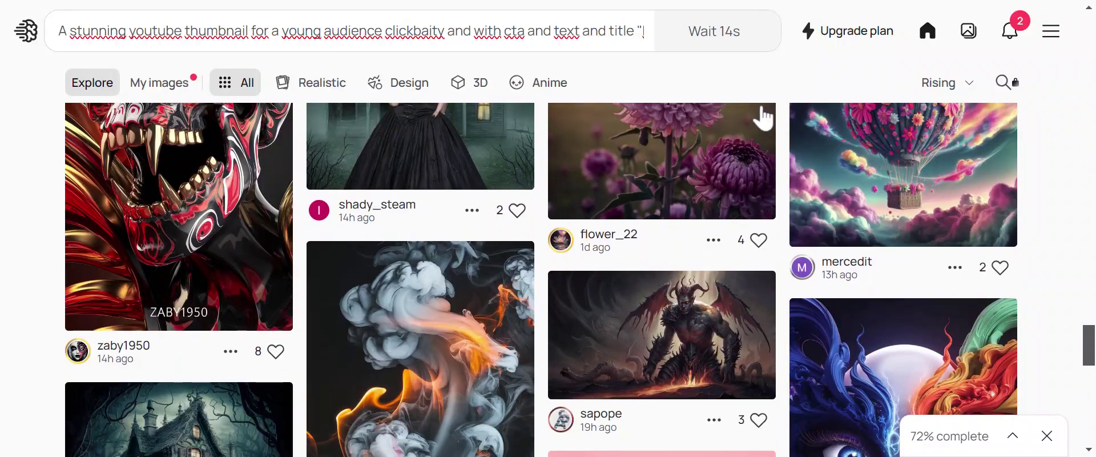
{"action": "scroll", "coordinate": [264, 225], "scroll_direction": "down", "scroll_amount": 1}
{"action": "scroll", "coordinate": [231, 177], "scroll_direction": "up", "scroll_amount": 2}
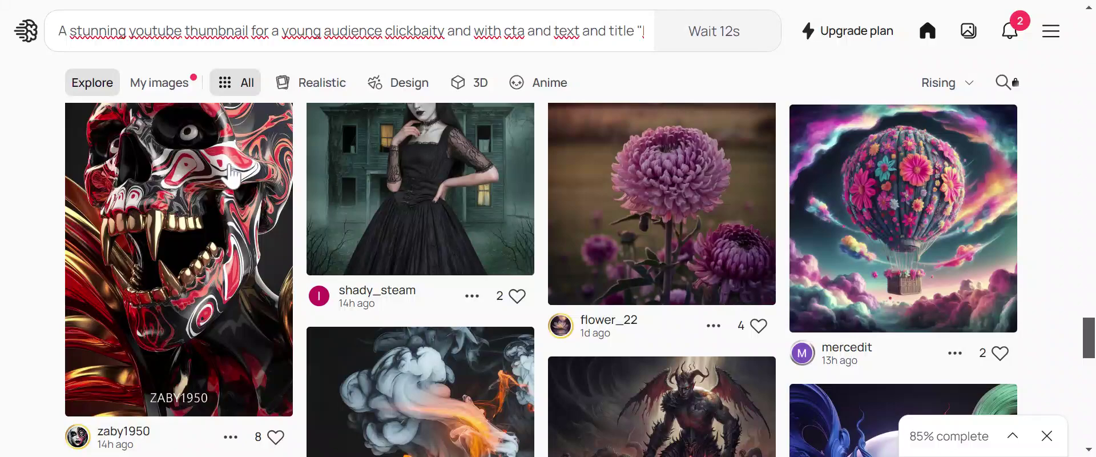
{"action": "scroll", "coordinate": [231, 177], "scroll_direction": "up", "scroll_amount": 1}
{"action": "scroll", "coordinate": [392, 235], "scroll_direction": "down", "scroll_amount": 7}
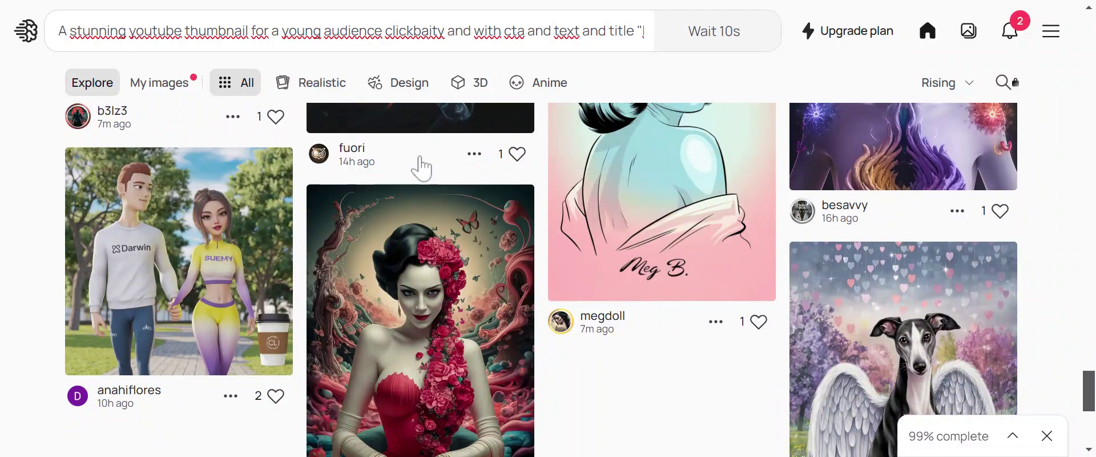
{"action": "scroll", "coordinate": [422, 168], "scroll_direction": "down", "scroll_amount": 1}
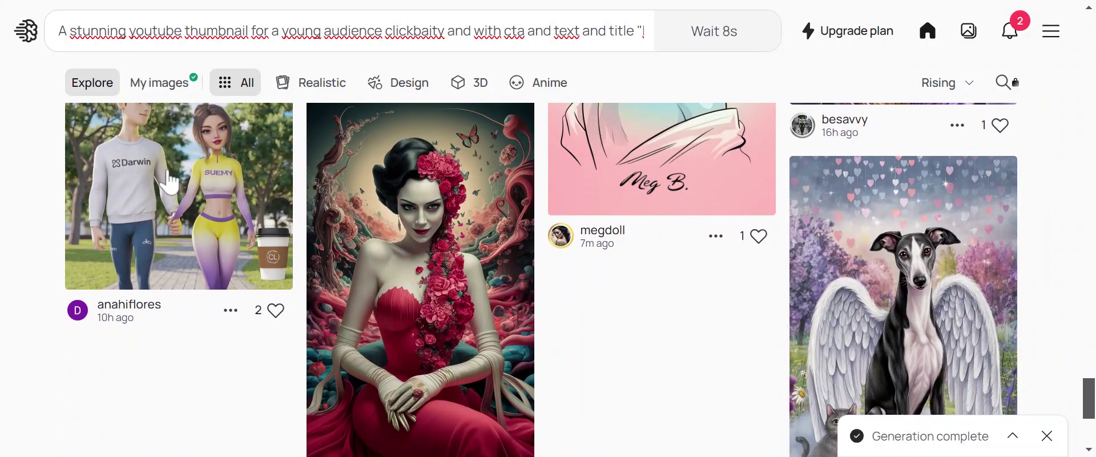
{"action": "scroll", "coordinate": [269, 189], "scroll_direction": "down", "scroll_amount": 2}
{"action": "scroll", "coordinate": [273, 193], "scroll_direction": "down", "scroll_amount": 1}
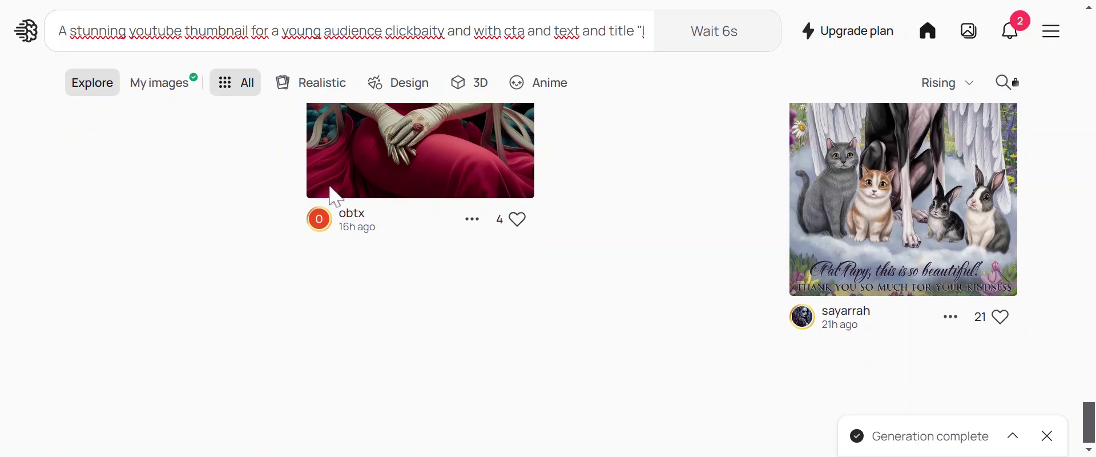
{"action": "scroll", "coordinate": [743, 258], "scroll_direction": "up", "scroll_amount": 10}
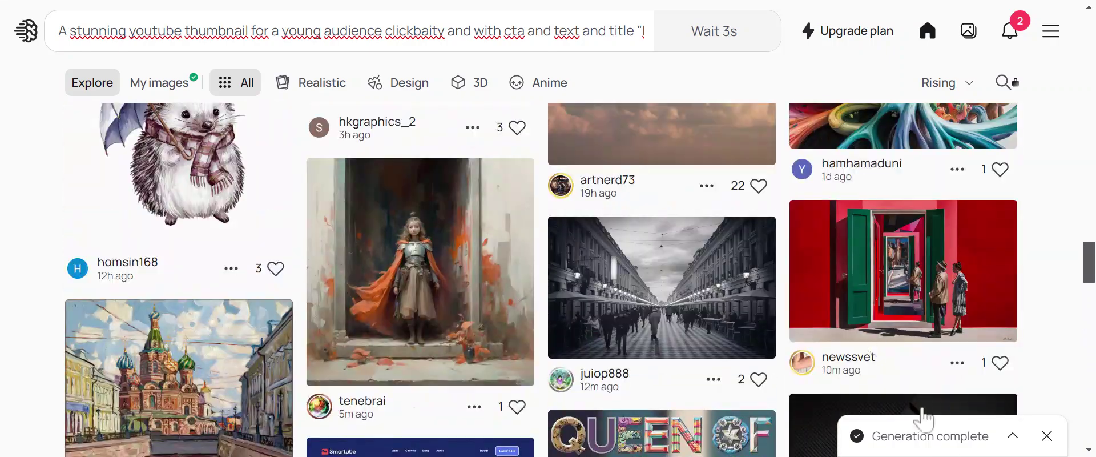
{"action": "left_click", "coordinate": [931, 435]}
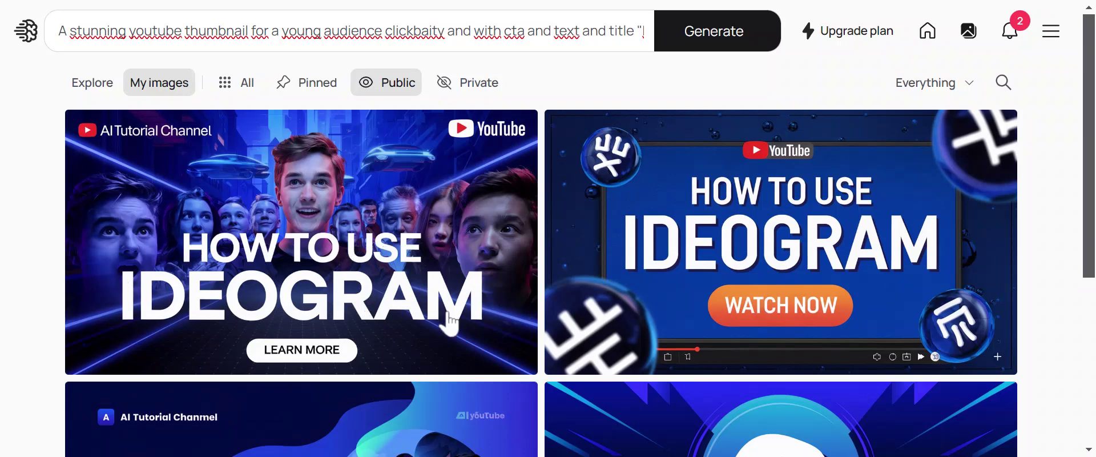
{"action": "scroll", "coordinate": [491, 205], "scroll_direction": "down", "scroll_amount": 2}
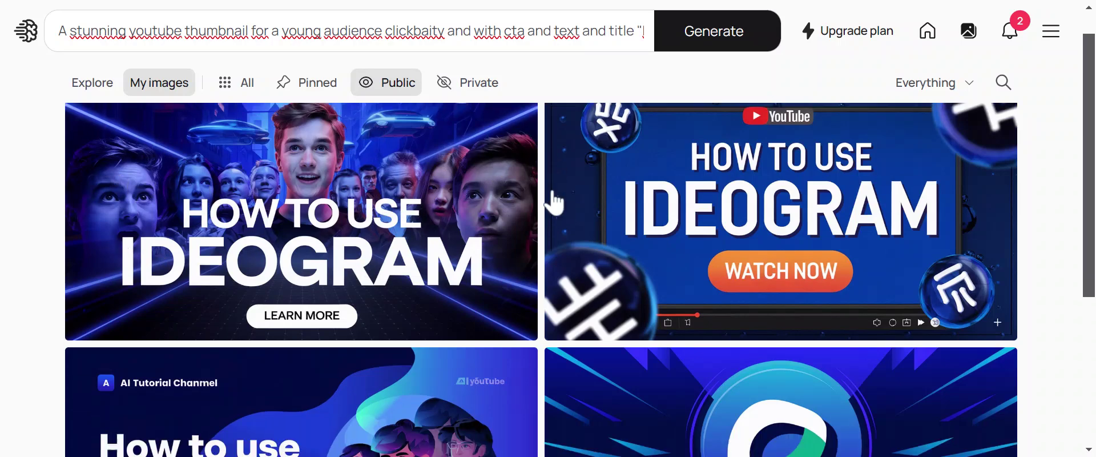
{"action": "scroll", "coordinate": [703, 194], "scroll_direction": "down", "scroll_amount": 3}
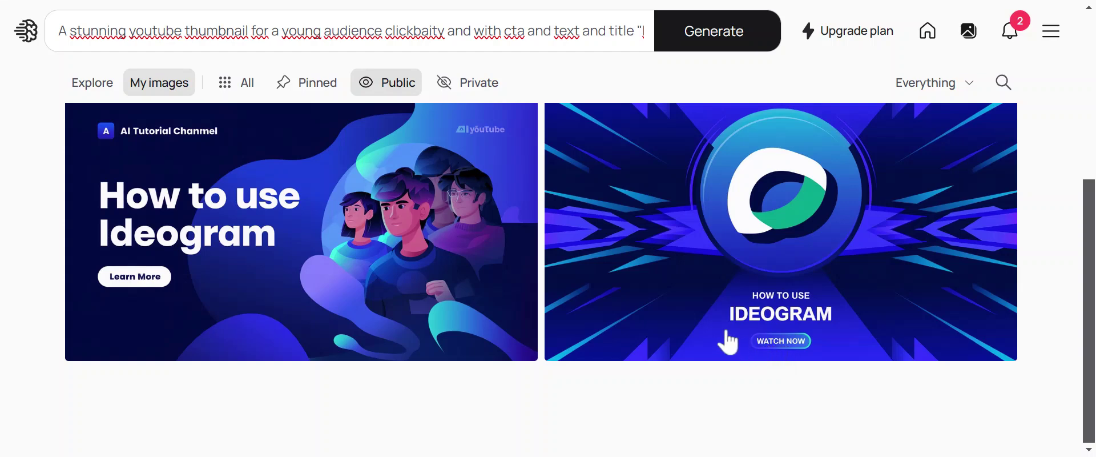
{"action": "scroll", "coordinate": [756, 336], "scroll_direction": "up", "scroll_amount": 2}
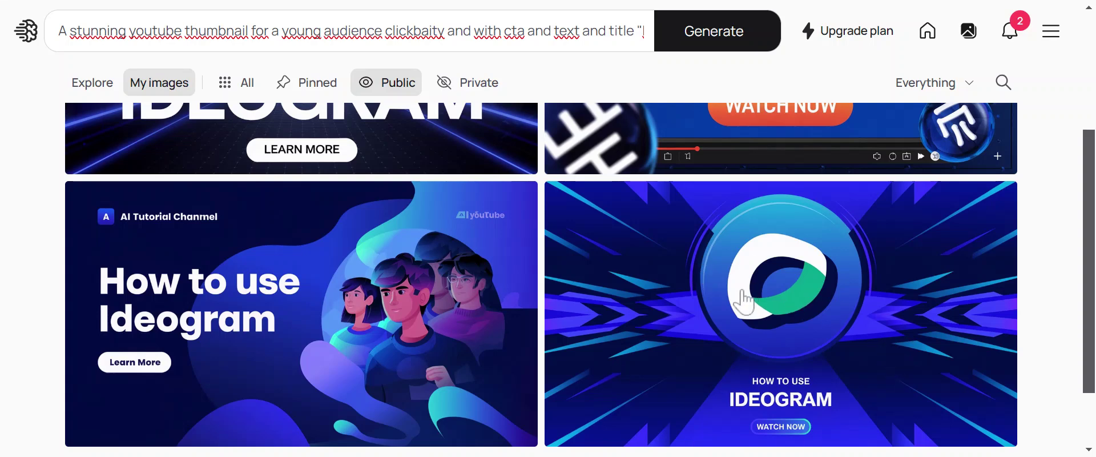
{"action": "scroll", "coordinate": [742, 300], "scroll_direction": "up", "scroll_amount": 5}
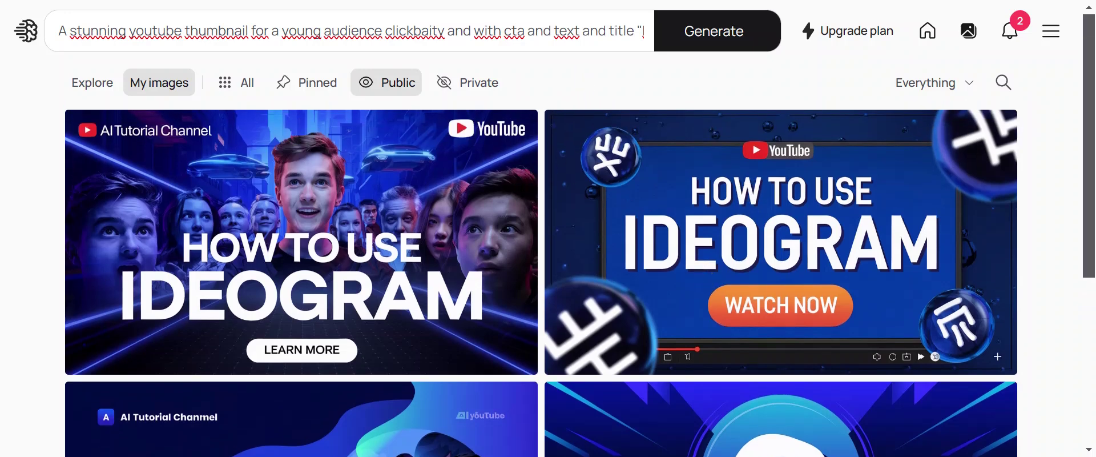
Set Color palette to Auto, delete 'its for our ai tutorial channel' from the prompt, and generate.
{"action": "left_click", "coordinate": [582, 30]}
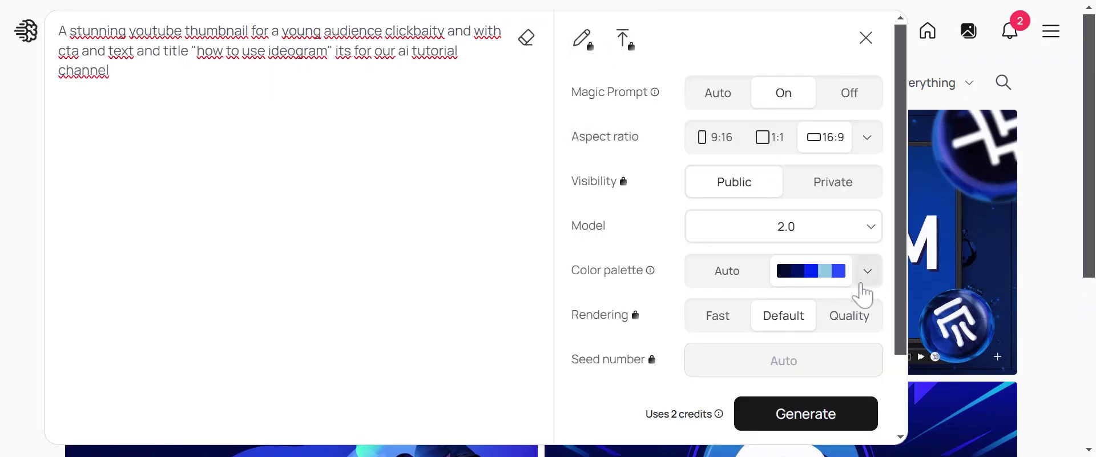
{"action": "left_click", "coordinate": [736, 280]}
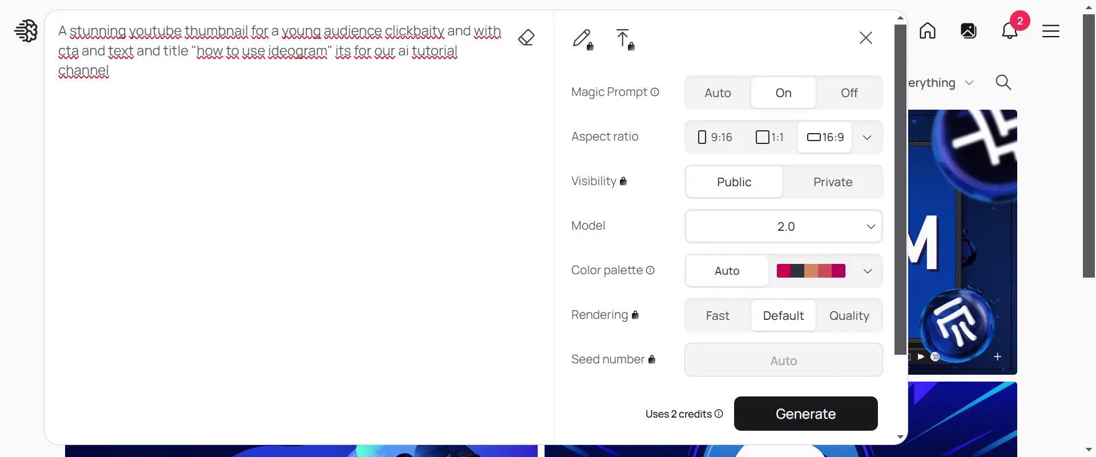
{"action": "left_click_drag", "start_coordinate": [109, 70], "coordinate": [366, 51]}
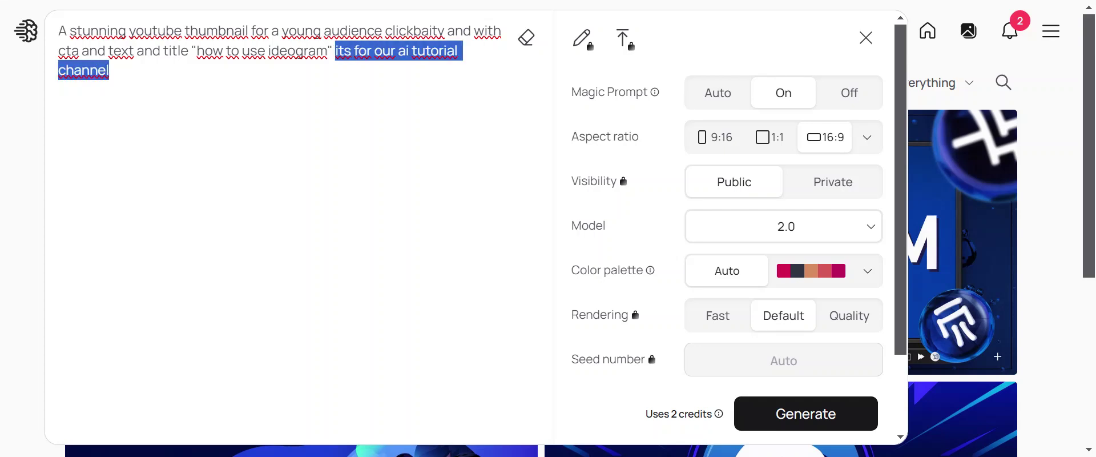
{"action": "key", "text": "BackSpace"}
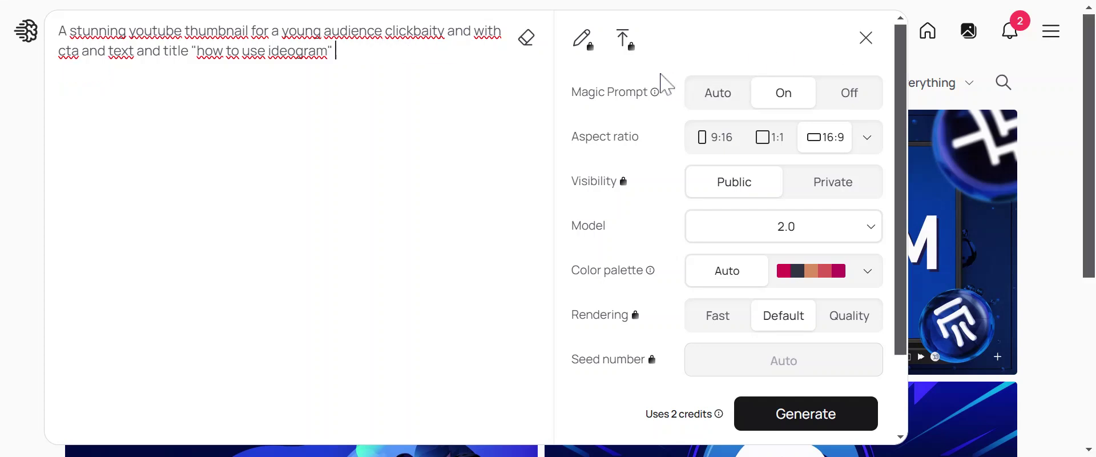
{"action": "left_click", "coordinate": [796, 426]}
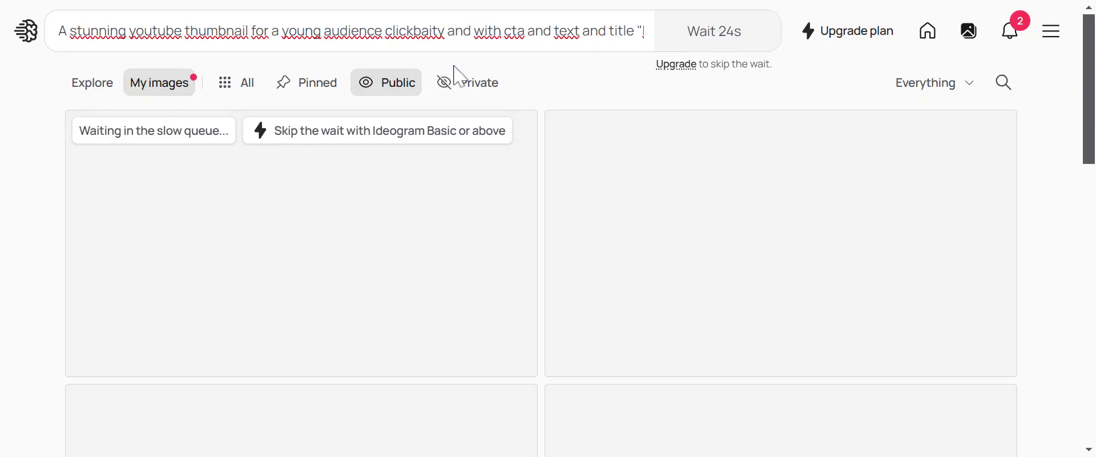
Open the helmet-with-flowers image in Explore and view its dark, brick-wall and grey-wall variants.
{"action": "left_click", "coordinate": [115, 87]}
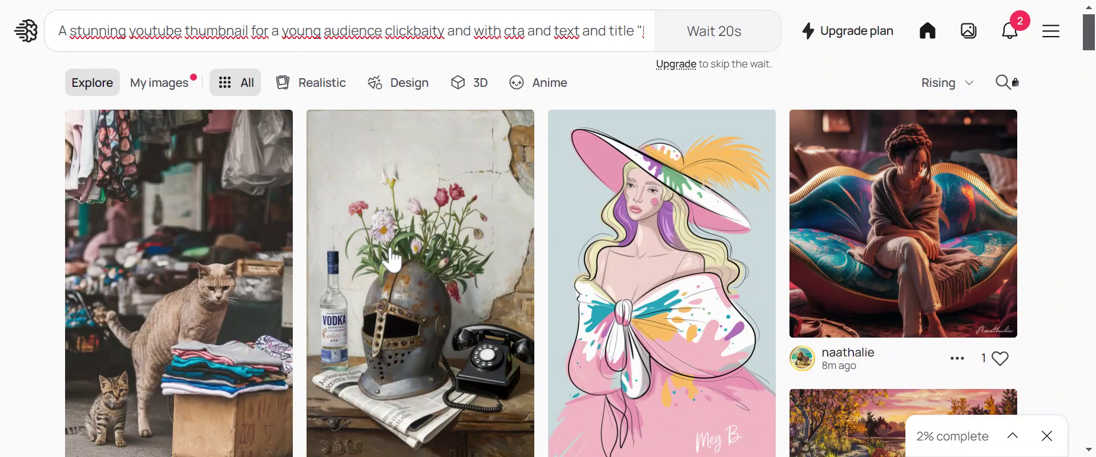
{"action": "left_click", "coordinate": [392, 260]}
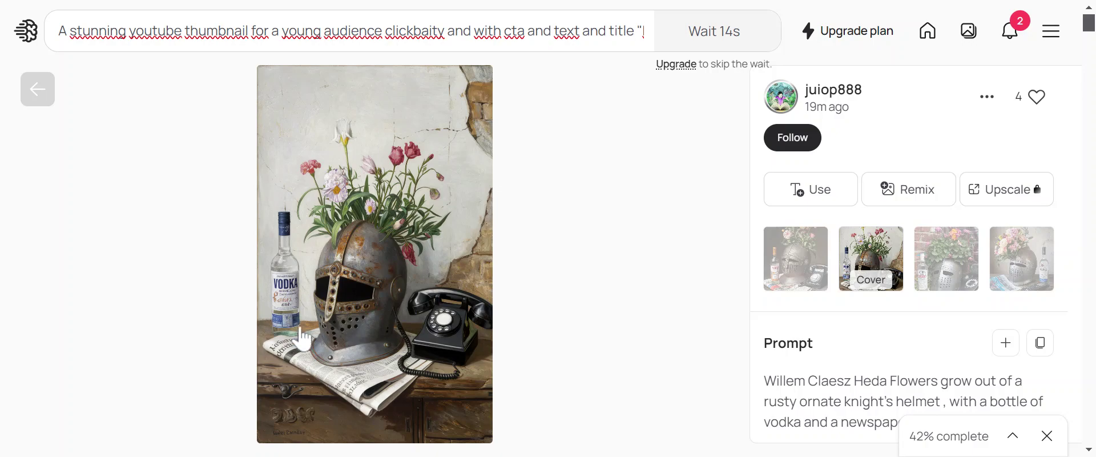
{"action": "left_click", "coordinate": [799, 267]}
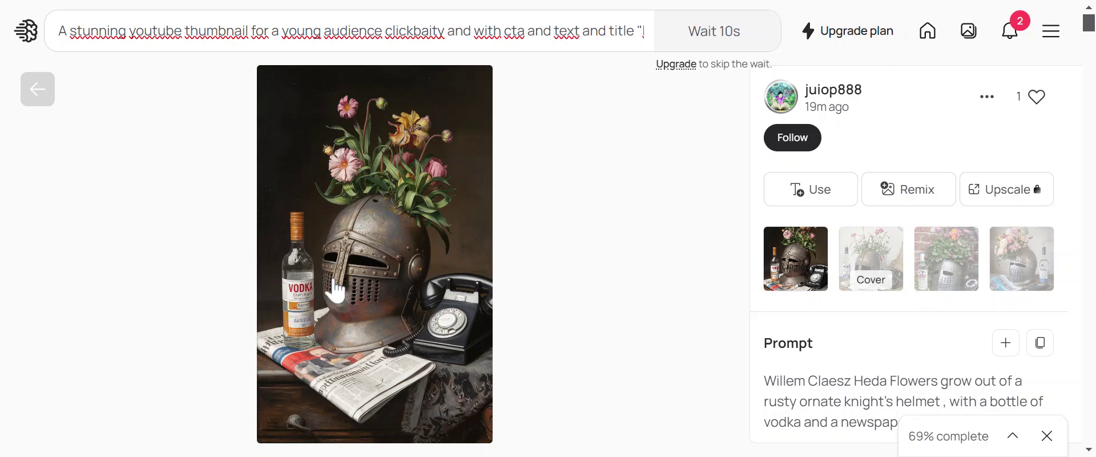
{"action": "left_click", "coordinate": [964, 264]}
{"action": "left_click", "coordinate": [1027, 272]}
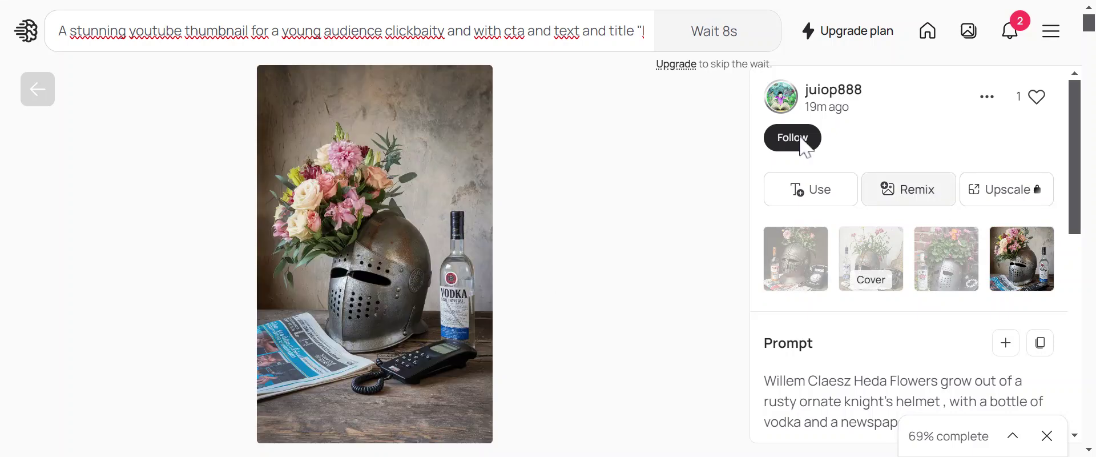
{"action": "left_click", "coordinate": [38, 89]}
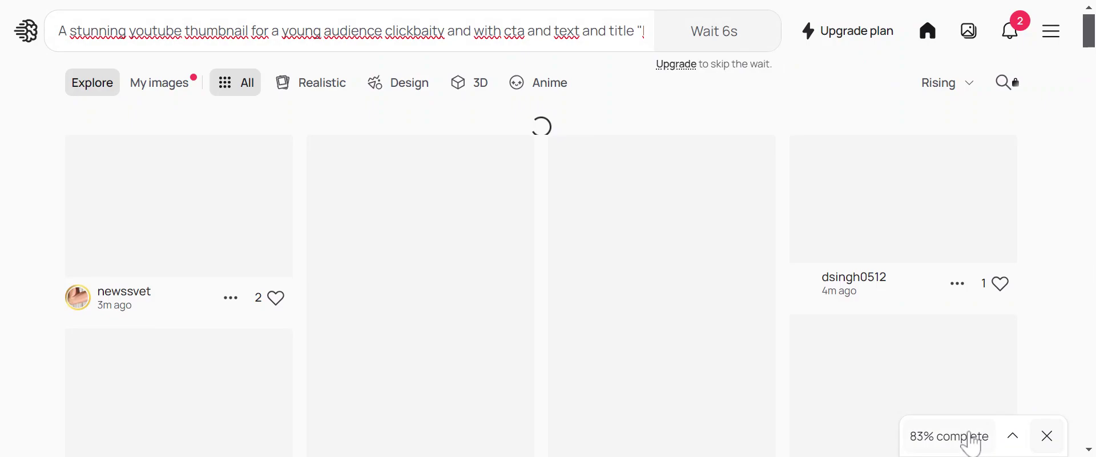
Scroll the Explore feed until the Generation complete notice appears.
{"action": "scroll", "coordinate": [882, 342], "scroll_direction": "down", "scroll_amount": 2}
{"action": "scroll", "coordinate": [882, 343], "scroll_direction": "down", "scroll_amount": 4}
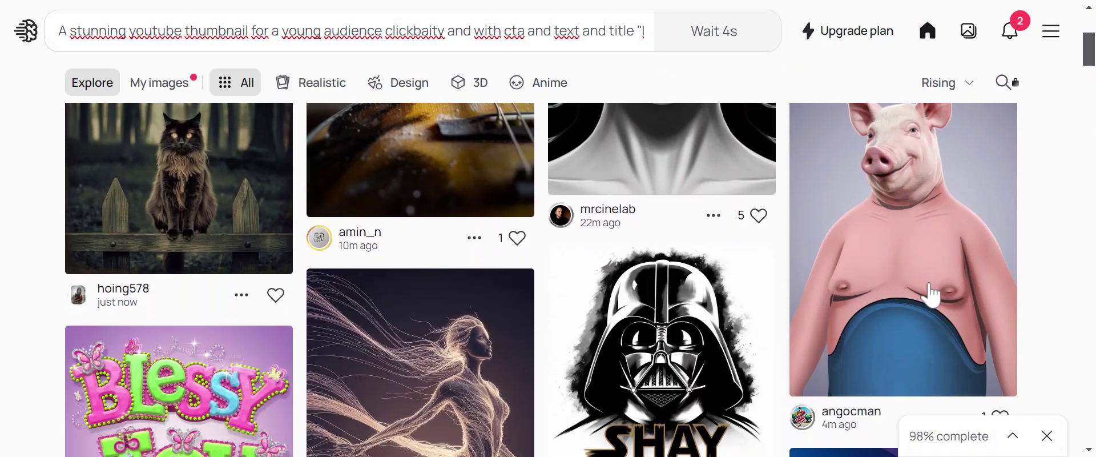
{"action": "scroll", "coordinate": [885, 293], "scroll_direction": "down", "scroll_amount": 5}
{"action": "scroll", "coordinate": [677, 216], "scroll_direction": "down", "scroll_amount": 6}
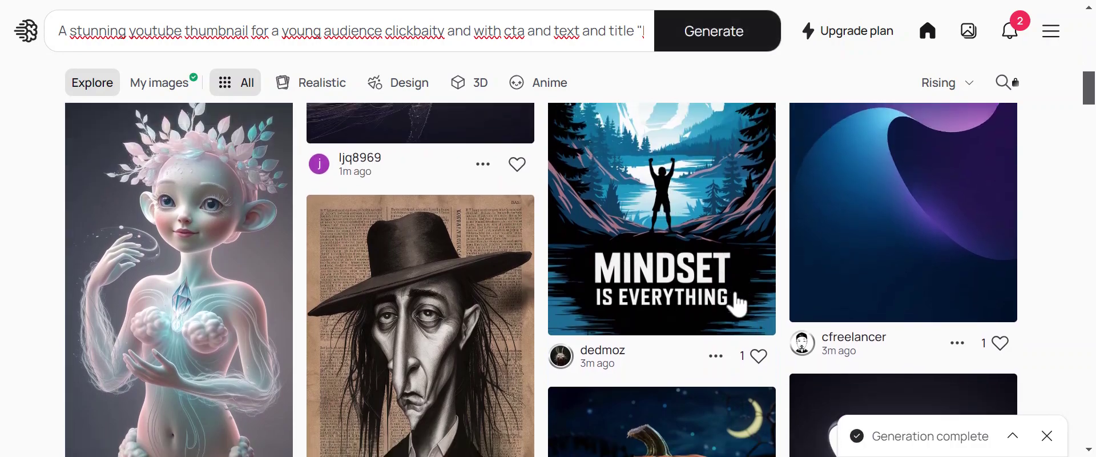
{"action": "scroll", "coordinate": [734, 303], "scroll_direction": "down", "scroll_amount": 10}
{"action": "scroll", "coordinate": [643, 267], "scroll_direction": "up", "scroll_amount": 8}
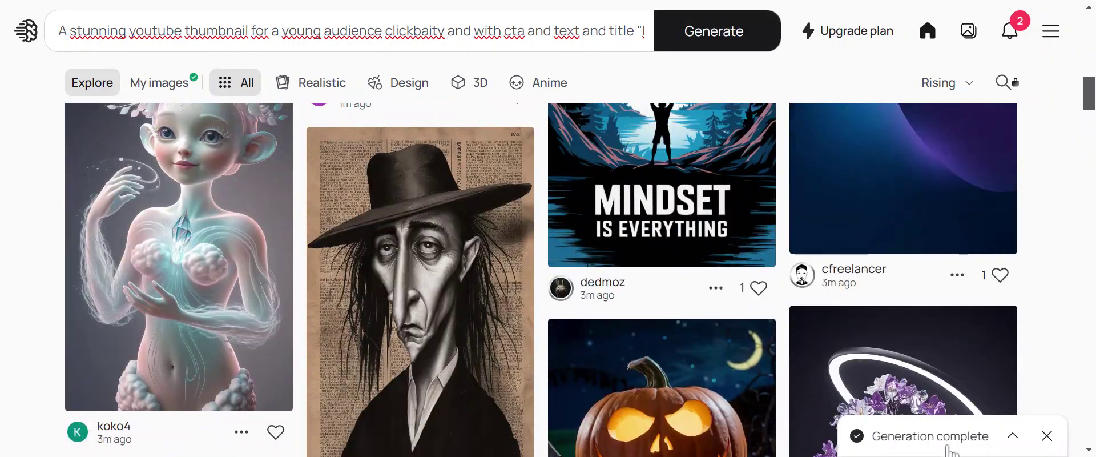
Open My images from the completion notice and scroll through the new shortened-prompt thumbnails.
{"action": "left_click", "coordinate": [950, 449]}
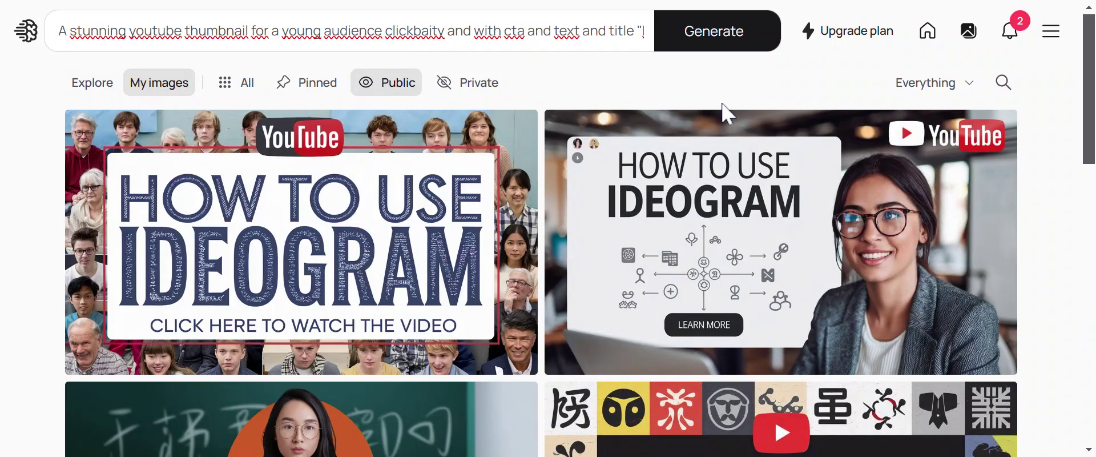
{"action": "scroll", "coordinate": [636, 171], "scroll_direction": "down", "scroll_amount": 5}
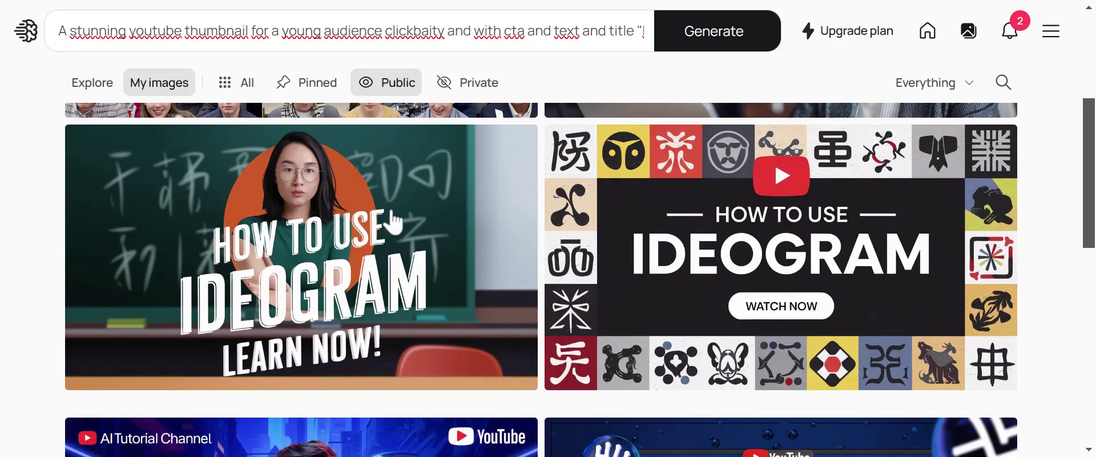
{"action": "scroll", "coordinate": [582, 391], "scroll_direction": "up", "scroll_amount": 5}
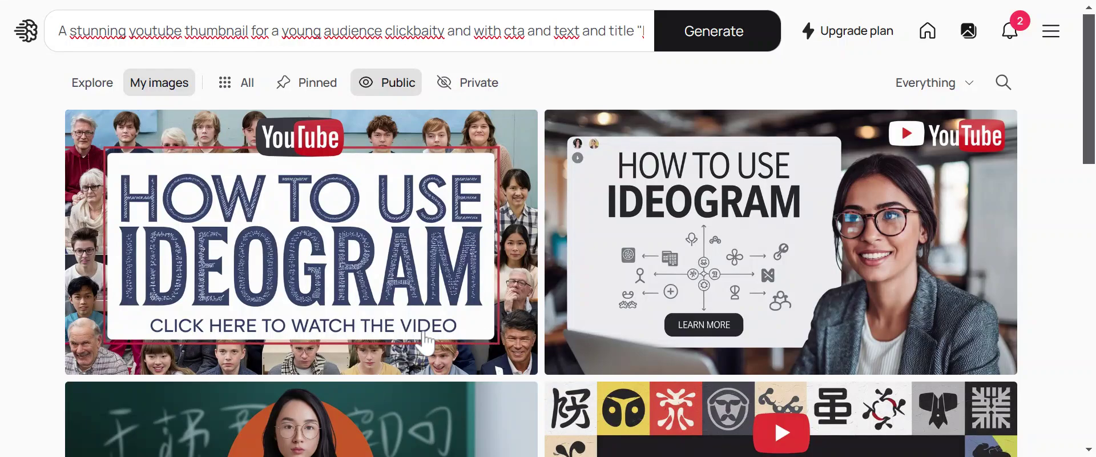
{"action": "scroll", "coordinate": [279, 323], "scroll_direction": "down", "scroll_amount": 10}
{"action": "scroll", "coordinate": [409, 278], "scroll_direction": "up", "scroll_amount": 7}
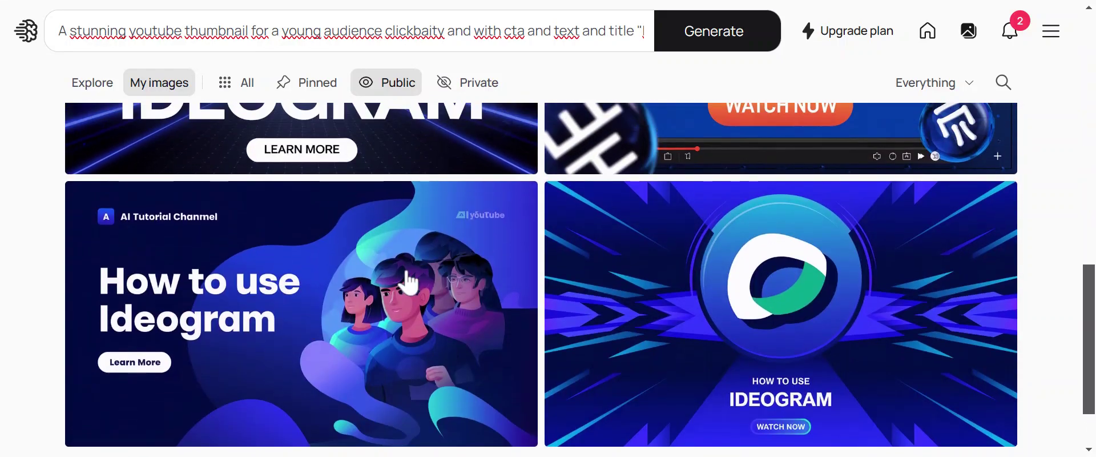
{"action": "scroll", "coordinate": [408, 280], "scroll_direction": "up", "scroll_amount": 1}
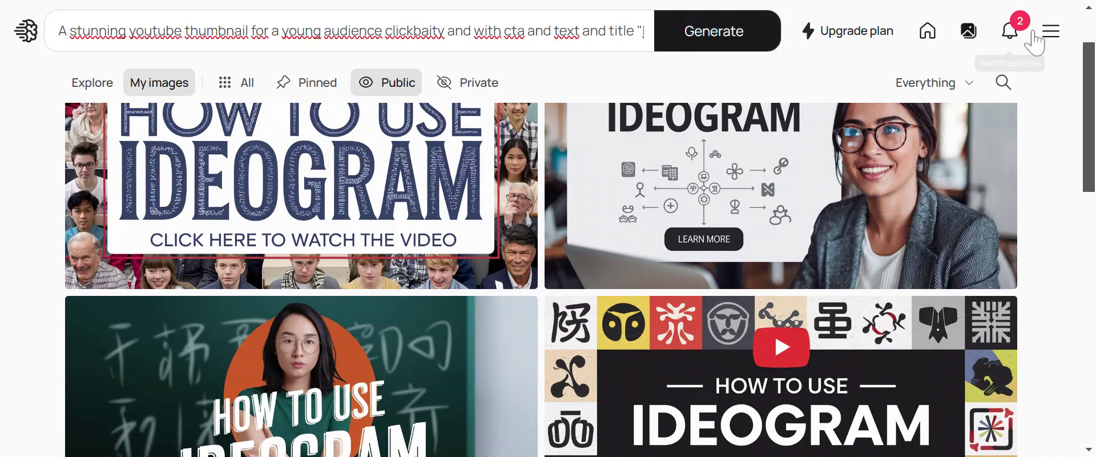
{"action": "left_click", "coordinate": [1051, 31]}
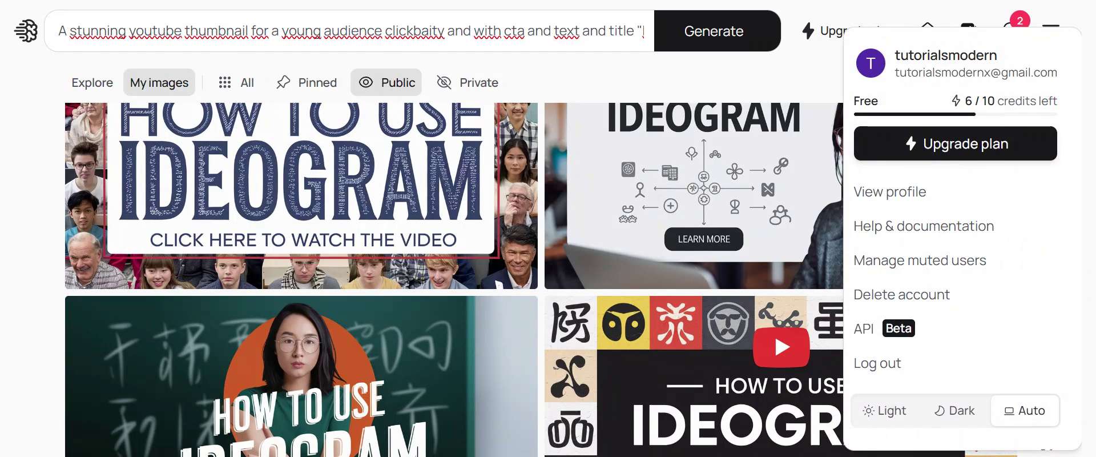
{"action": "left_click", "coordinate": [807, 93]}
{"action": "scroll", "coordinate": [809, 97], "scroll_direction": "down", "scroll_amount": 5}
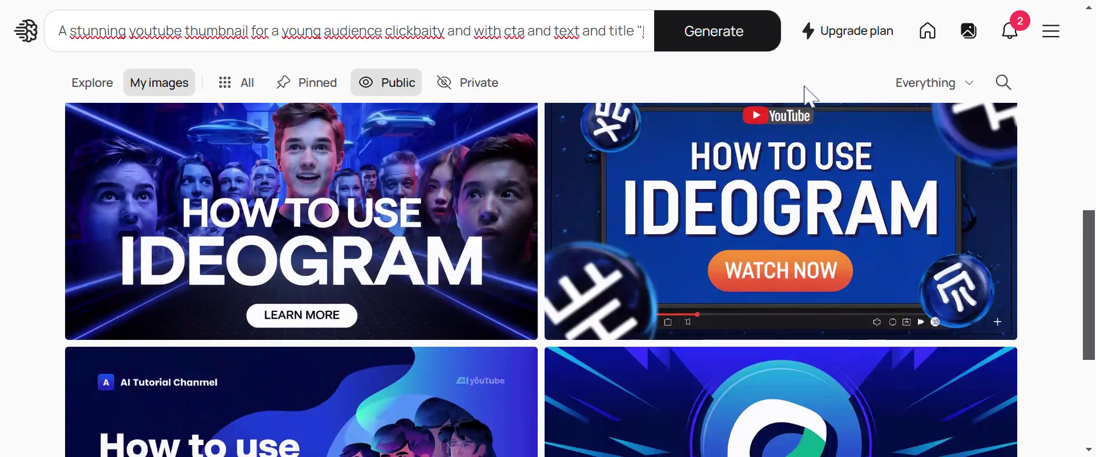
{"action": "scroll", "coordinate": [807, 93], "scroll_direction": "down", "scroll_amount": 4}
{"action": "scroll", "coordinate": [862, 216], "scroll_direction": "up", "scroll_amount": 10}
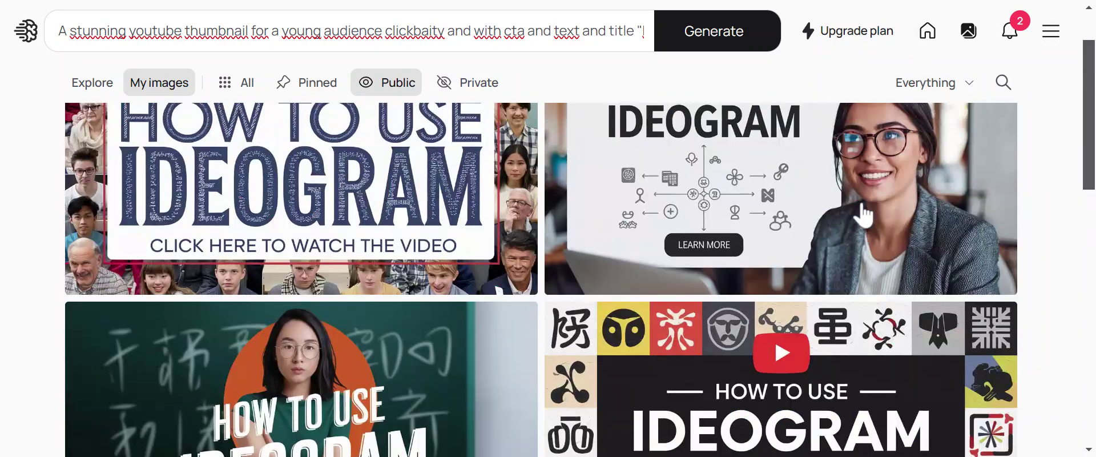
{"action": "scroll", "coordinate": [862, 215], "scroll_direction": "up", "scroll_amount": 3}
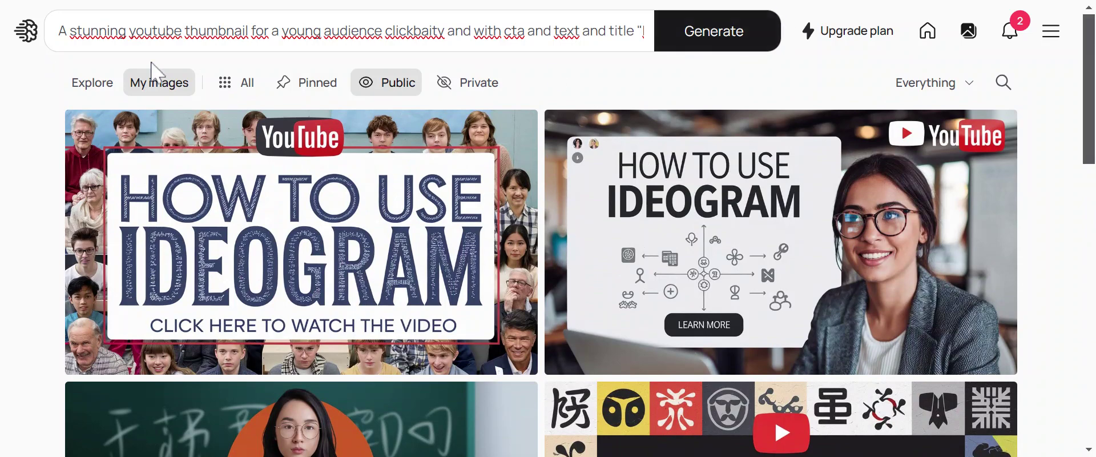